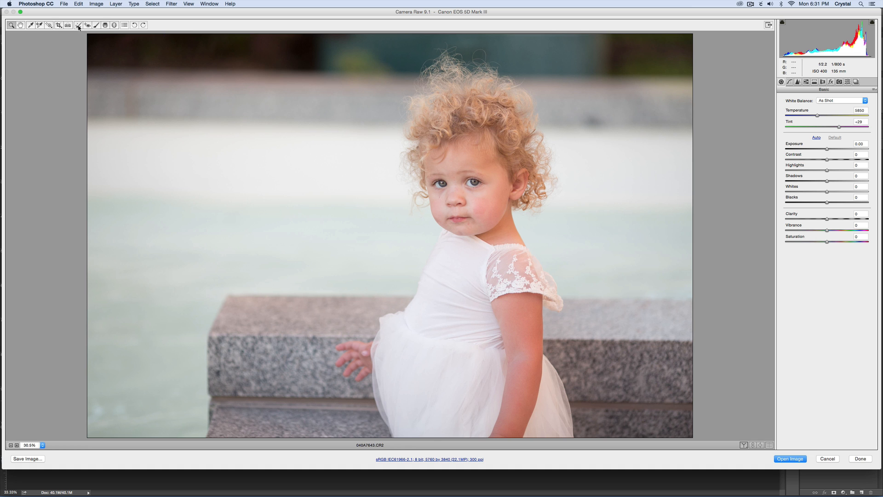
# - Crop the photo around the girl at a 2 to 3 ratio, to about 4481 by 2987 px
pyautogui.click(59, 25)
pyautogui.moveTo(106, 74); pyautogui.dragTo(575, 437)
pyautogui.moveTo(485, 239); pyautogui.dragTo(518, 233)
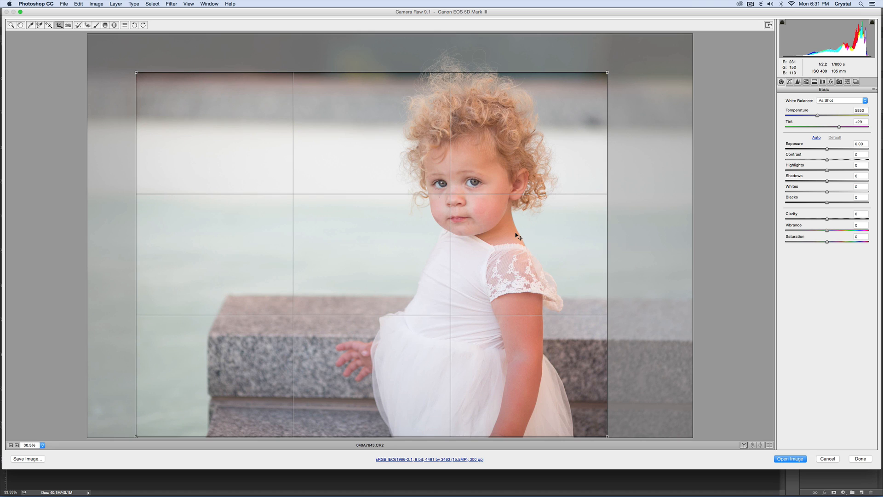
pyautogui.rightClick(516, 235)
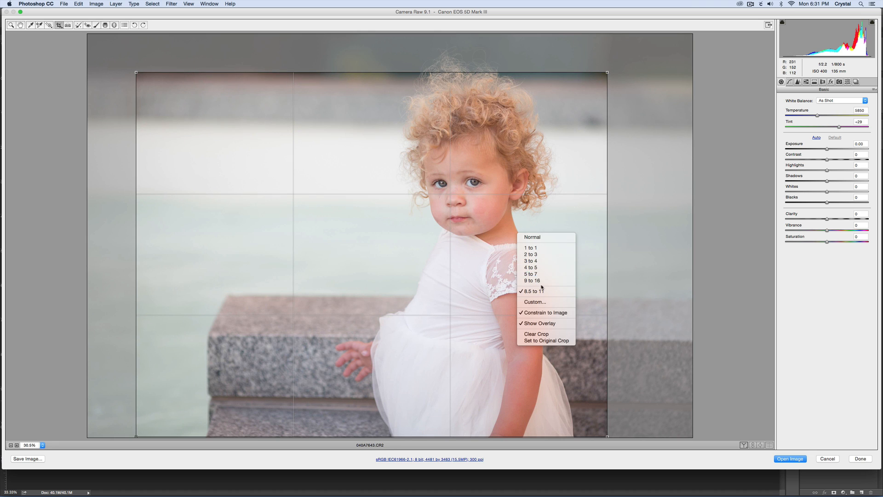
pyautogui.click(545, 257)
pyautogui.moveTo(554, 241); pyautogui.dragTo(561, 225)
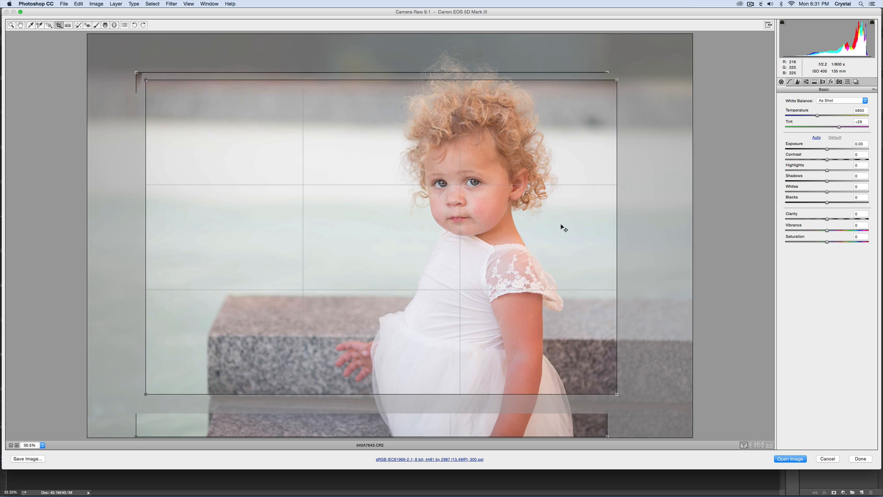
pyautogui.press('z')
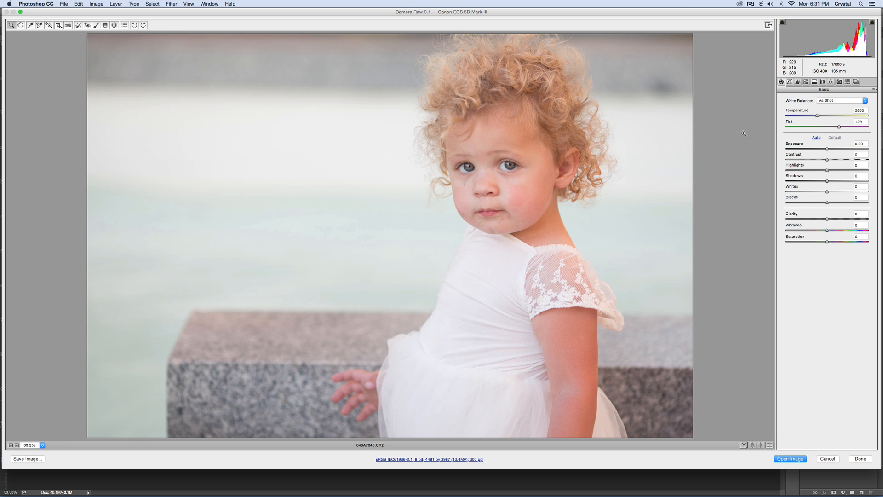
# - Set Exposure to +0.20, Shadows to +29, Blacks to -14 and Clarity to -10
pyautogui.click(831, 149)
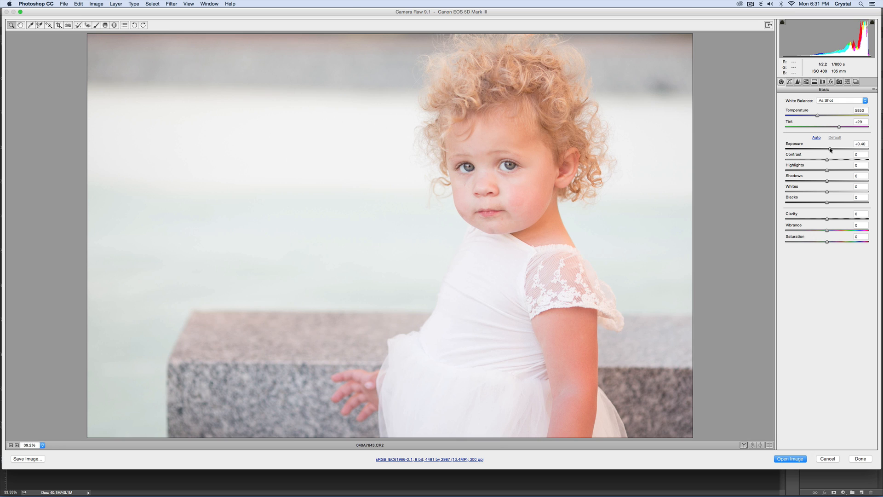
pyautogui.moveTo(831, 150); pyautogui.dragTo(830, 150)
pyautogui.click(839, 180)
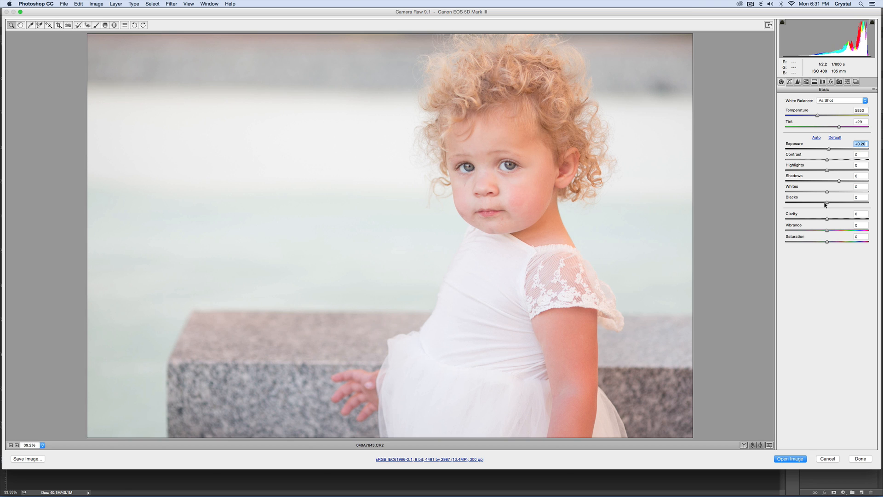
pyautogui.moveTo(822, 204); pyautogui.dragTo(821, 203)
pyautogui.click(824, 219)
# - Apply the Decrease Reds/Orange preset to the photo and return to the basic adjustments
pyautogui.click(847, 83)
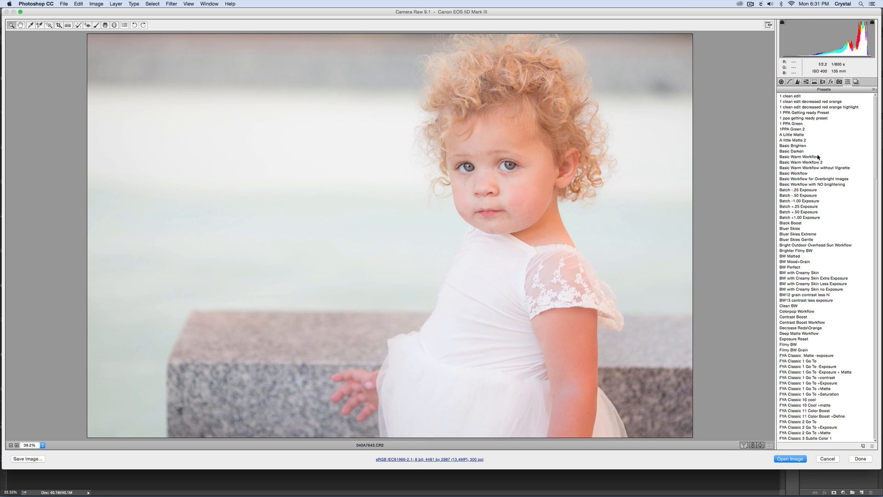
pyautogui.click(806, 327)
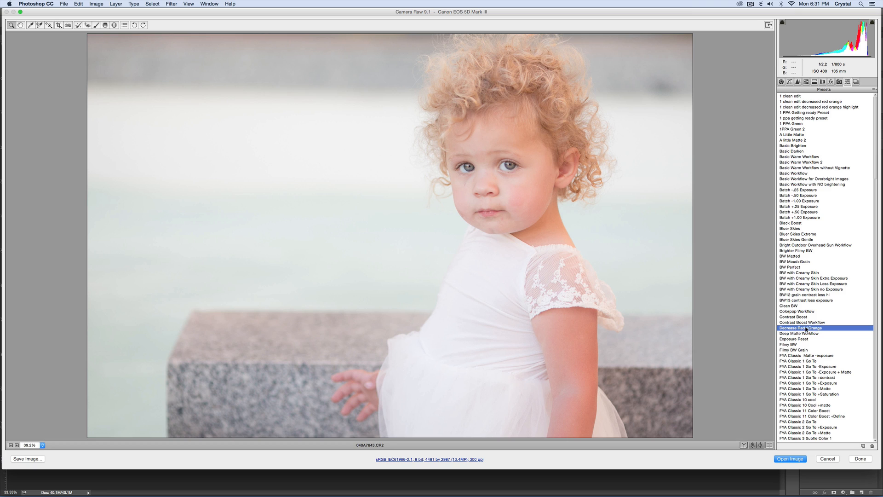
pyautogui.click(781, 82)
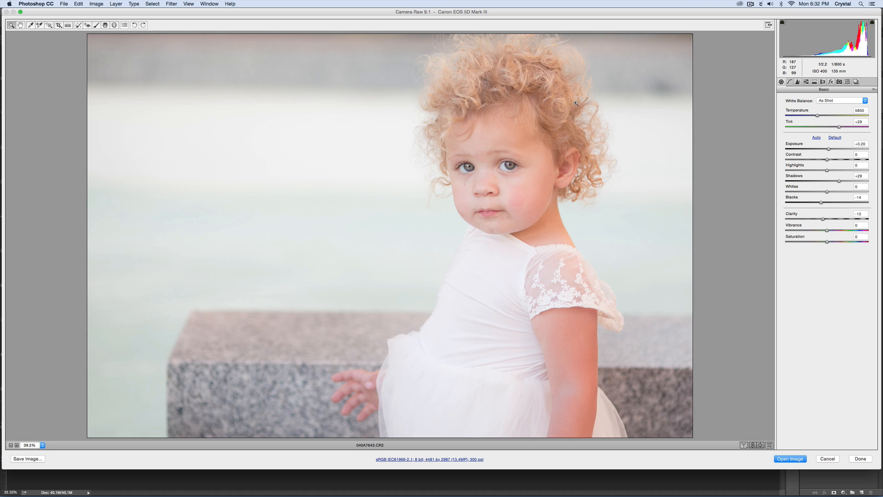
# - Set the sharpening Amount to 53 and its Masking to 59 while previewing the edge mask
pyautogui.click(799, 83)
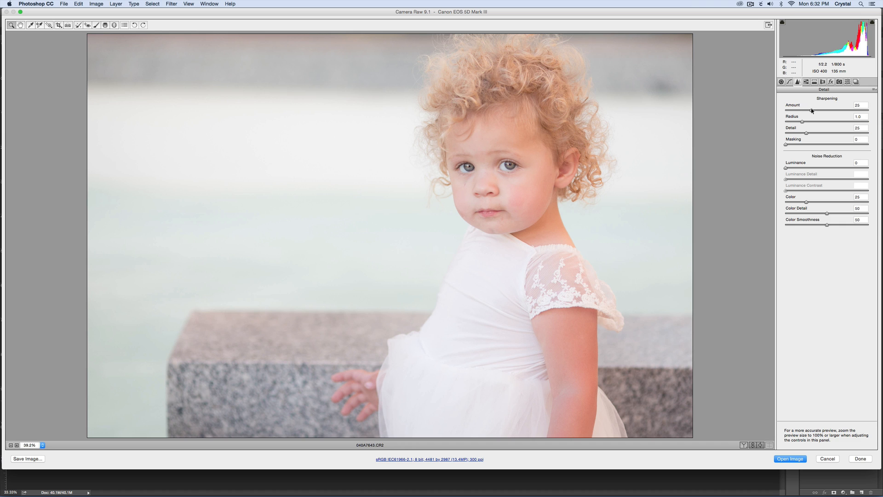
pyautogui.click(815, 110)
pyautogui.keyDown('alt'); pyautogui.click(786, 145); pyautogui.keyUp('alt')
pyautogui.moveTo(786, 145); pyautogui.dragTo(834, 145)
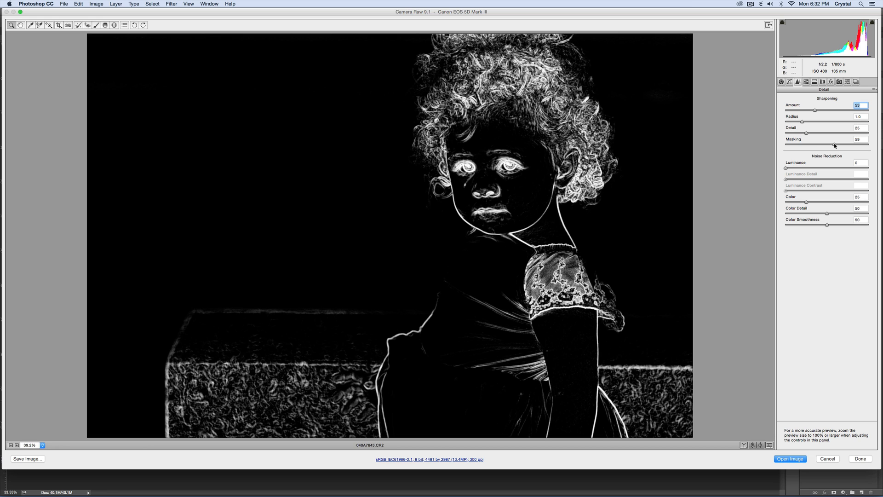
pyautogui.moveTo(835, 146); pyautogui.dragTo(835, 145)
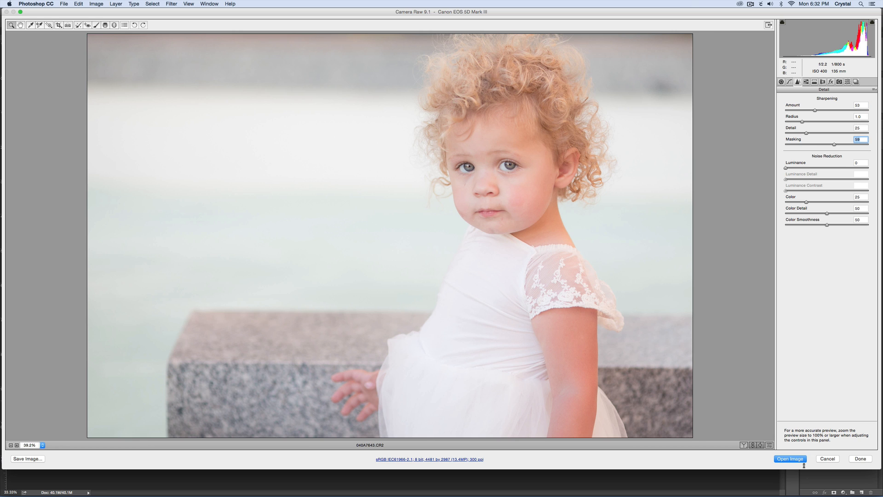
# - Compare the photo before and after the raw adjustments, and open the adjusted image in Photoshop
pyautogui.click(752, 445)
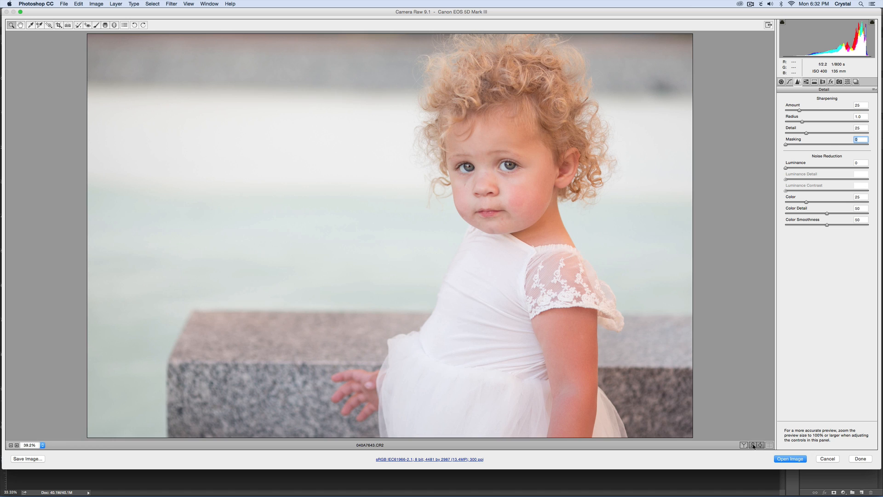
pyautogui.click(753, 445)
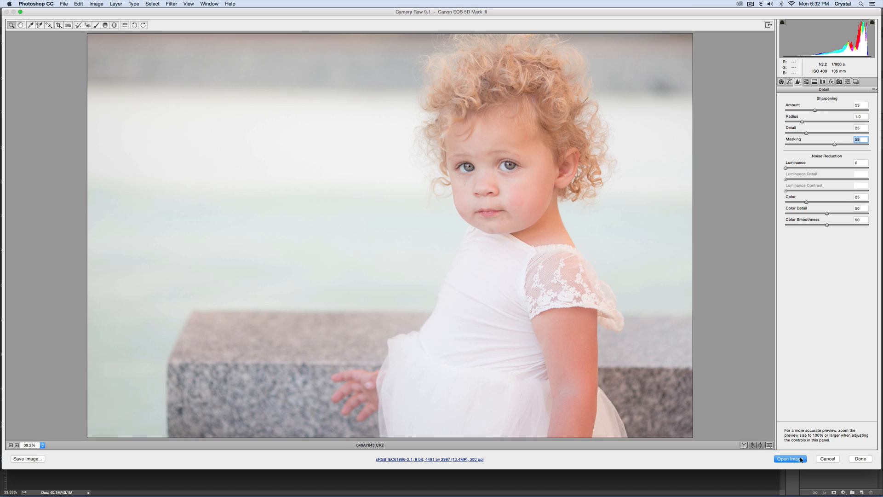
pyautogui.click(790, 458)
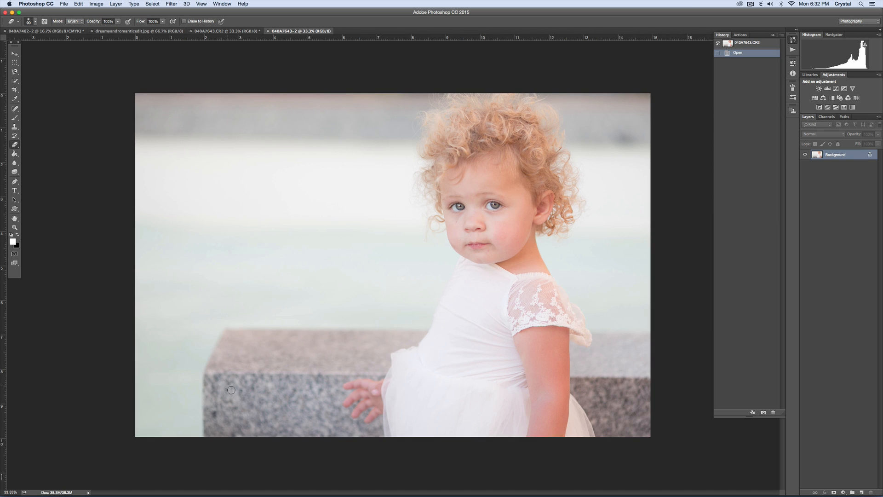
# - Copy a tall rectangular strip of the stone ledge and water onto a new layer and move it over the ledge's missing end
pyautogui.click(15, 62)
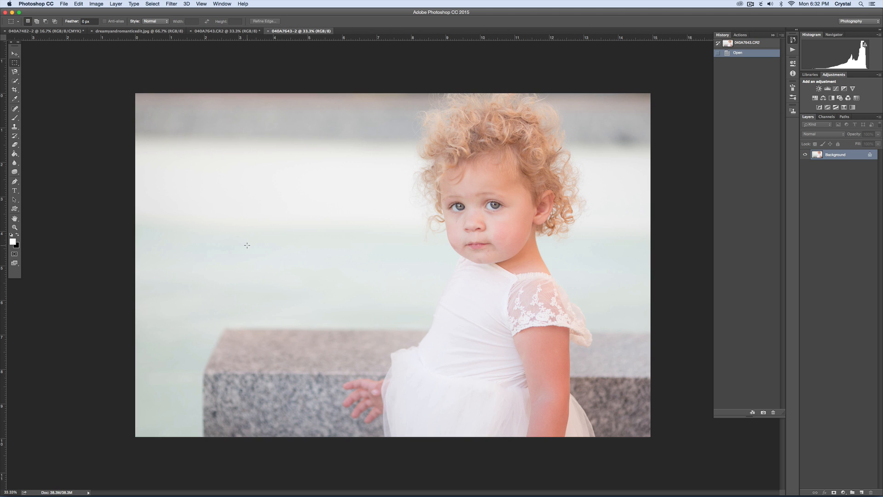
pyautogui.moveTo(236, 219); pyautogui.dragTo(339, 464)
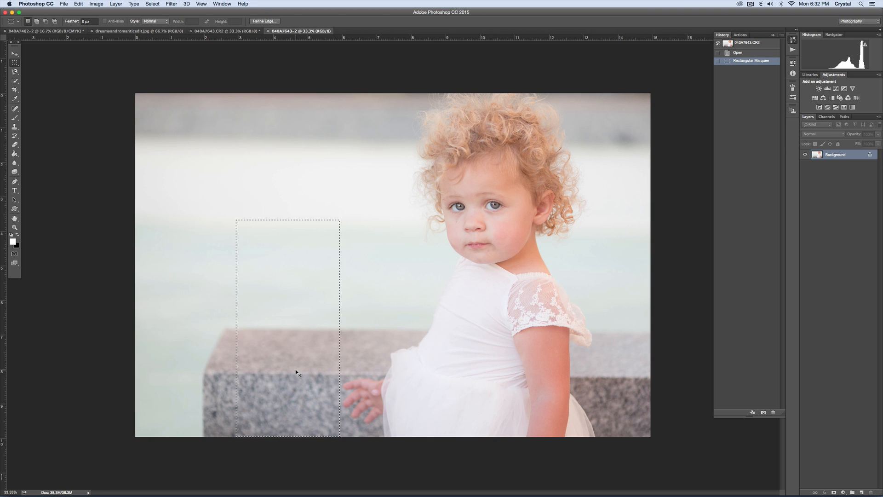
pyautogui.press('super+v')
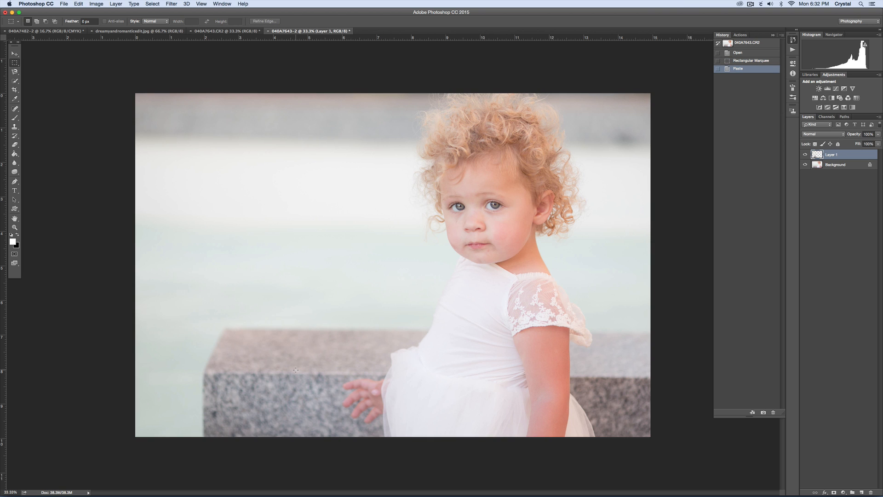
pyautogui.press('v')
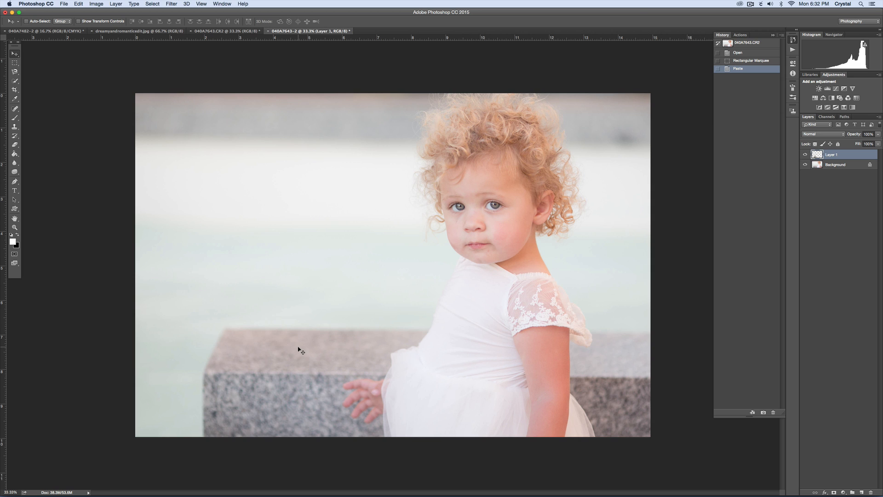
pyautogui.moveTo(296, 349); pyautogui.dragTo(193, 350)
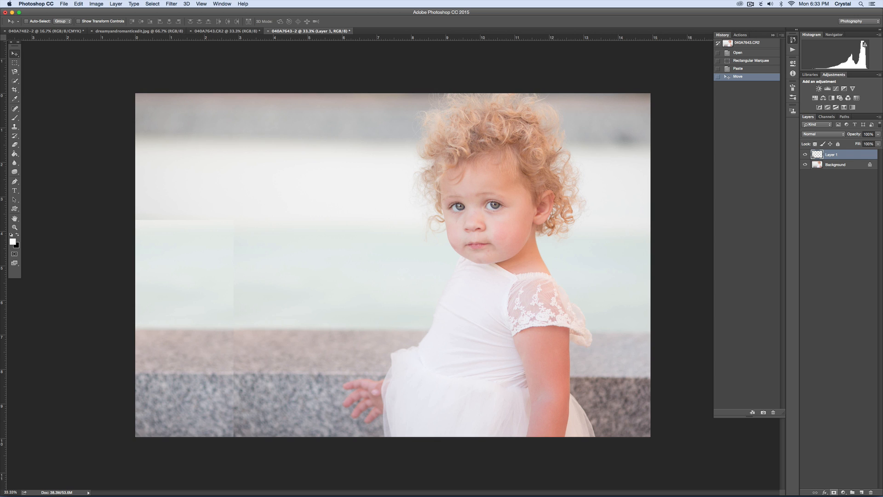
# - Add a layer mask to the copied strip and paint its hard edges black with a 500 px brush to blend it in
pyautogui.click(834, 493)
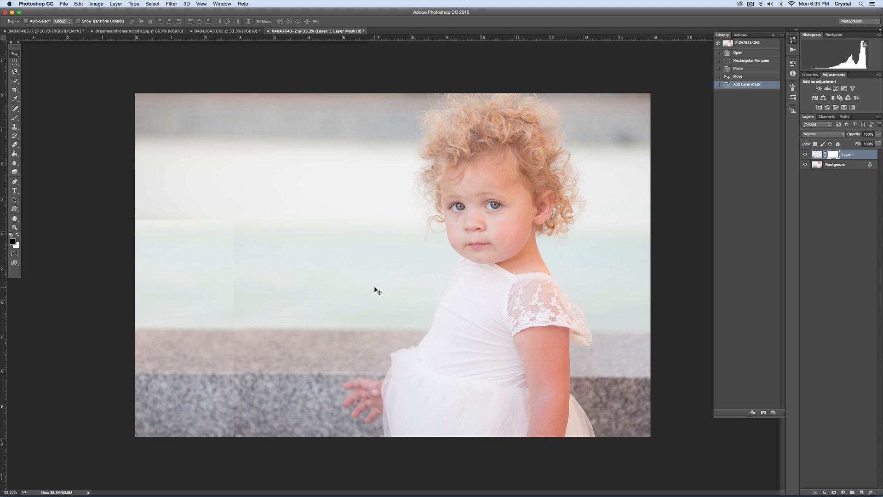
pyautogui.press('b')
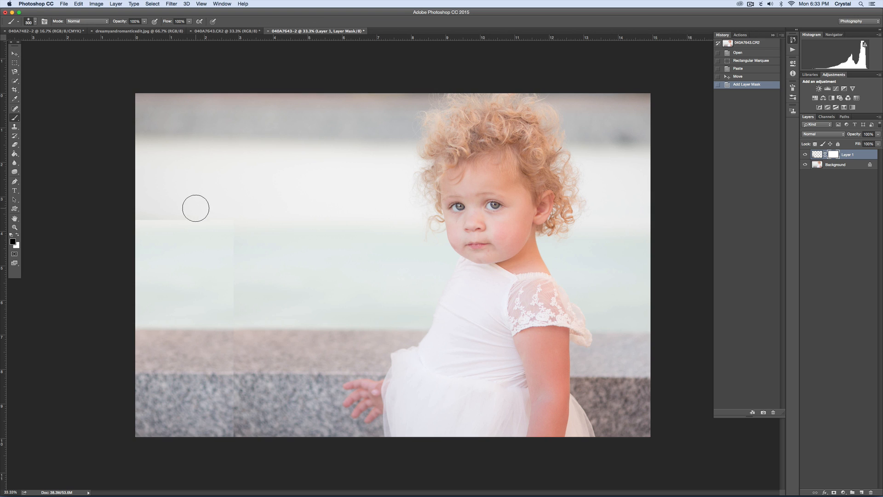
pyautogui.click(17, 235)
pyautogui.click(17, 235)
pyautogui.click(17, 236)
pyautogui.click(17, 235)
pyautogui.click(17, 235)
pyautogui.click(17, 235)
pyautogui.press(']')
pyautogui.moveTo(129, 206)
pyautogui.mouseDown()
pyautogui.moveTo(267, 215)
pyautogui.moveTo(239, 283)
pyautogui.moveTo(255, 344)
pyautogui.moveTo(242, 446)
pyautogui.mouseUp()
pyautogui.moveTo(194, 297)
pyautogui.mouseDown()
pyautogui.moveTo(121, 278)
pyautogui.moveTo(138, 220)
pyautogui.moveTo(182, 214)
pyautogui.moveTo(148, 218)
pyautogui.mouseUp()
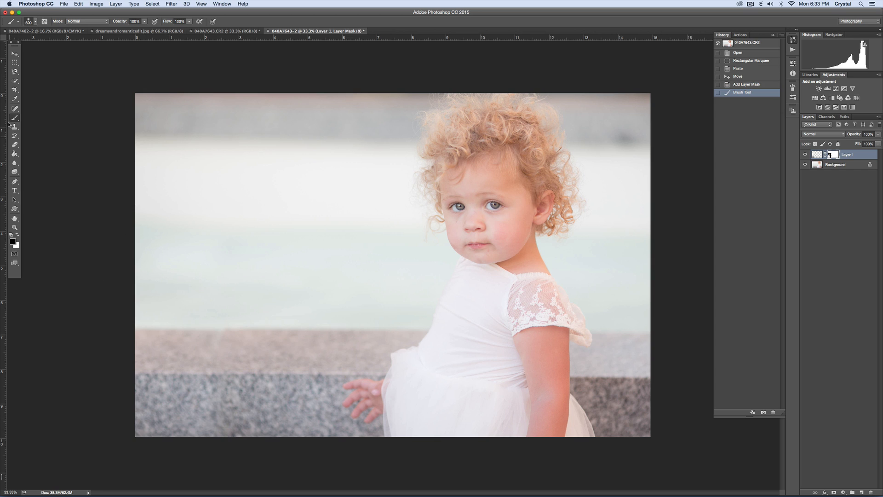
# - Merge the visible layers and clone the ledge's clean top edge over the seam with the Clone Stamp
pyautogui.press('super+shift+e')
pyautogui.click(15, 126)
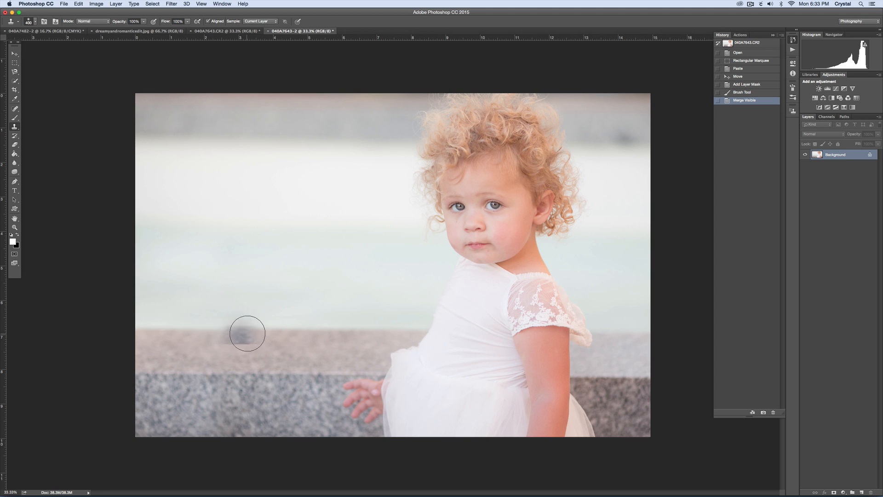
pyautogui.keyDown('alt'); pyautogui.click(250, 330); pyautogui.keyUp('alt')
pyautogui.moveTo(224, 330); pyautogui.dragTo(219, 328)
pyautogui.click(209, 330)
pyautogui.click(186, 329)
pyautogui.click(165, 330)
pyautogui.click(143, 330)
pyautogui.click(122, 331)
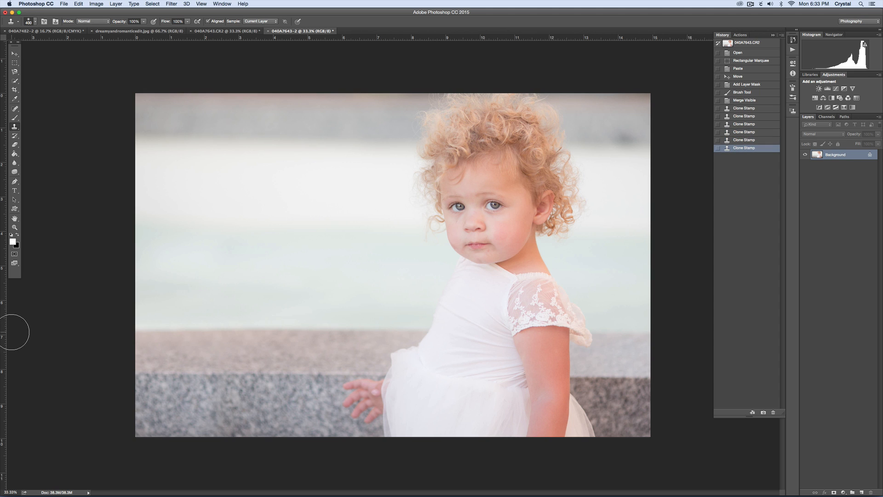
pyautogui.press('super+alt+z')
pyautogui.press('super+alt+z')
pyautogui.press('super+alt+z')
pyautogui.press('super+alt+z')
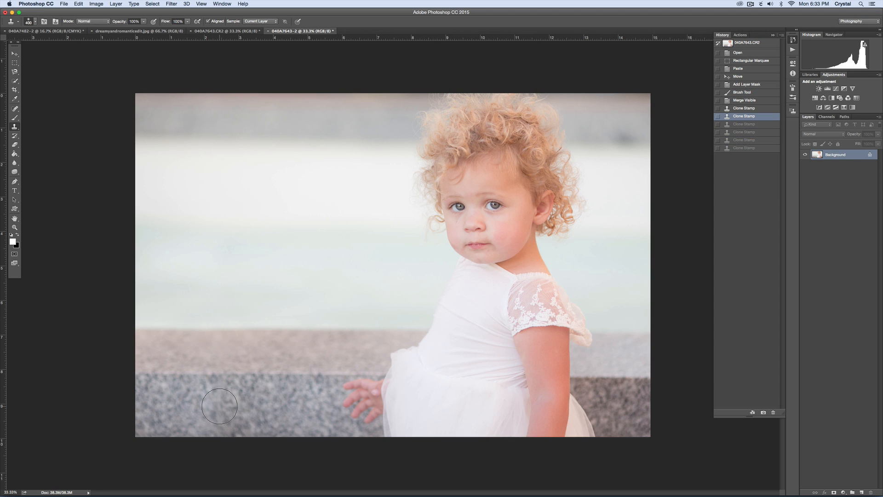
# - Retouch the stone texture on the front face of the extended ledge with the Clone Stamp
pyautogui.click(218, 401)
pyautogui.click(216, 391)
pyautogui.click(220, 426)
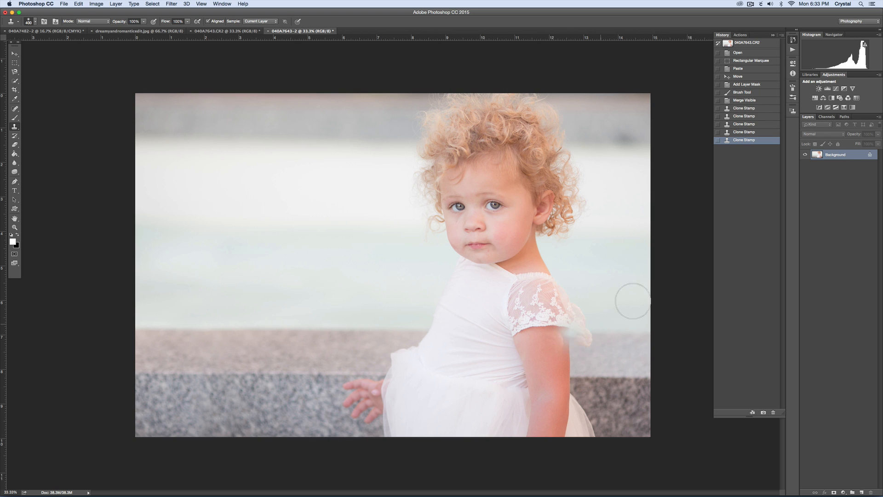
# - Save a history snapshot of the extended ledge and compare it with the originally opened photo, ending on the snapshot
pyautogui.click(762, 412)
pyautogui.click(761, 43)
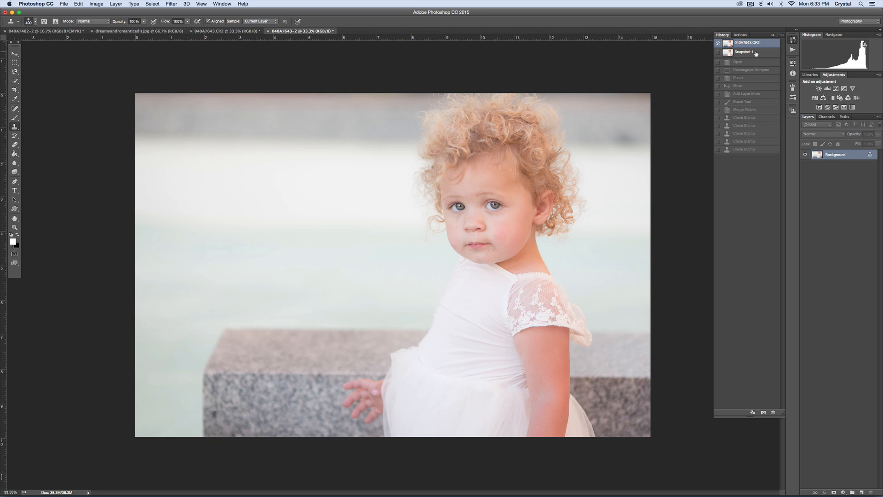
pyautogui.click(756, 52)
pyautogui.click(755, 43)
pyautogui.click(752, 53)
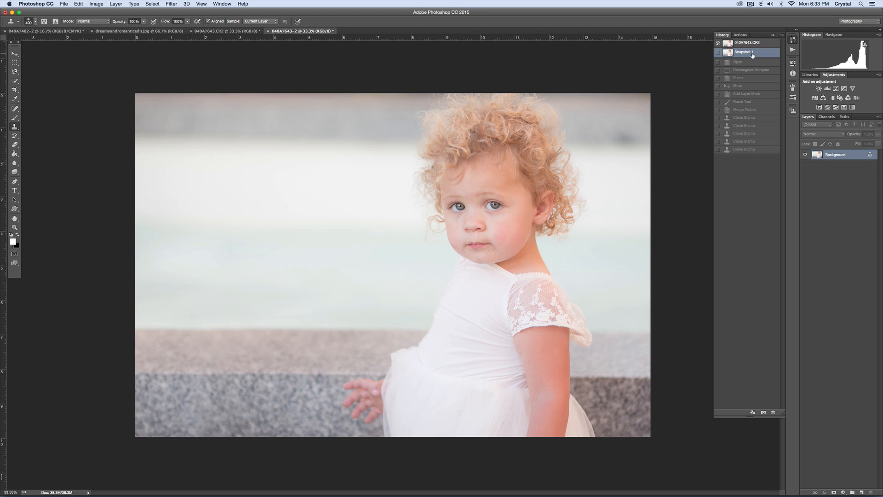
# - Duplicate the background layer for retouching the area around the girl's hand
pyautogui.click(17, 228)
pyautogui.click(391, 430)
pyautogui.click(385, 415)
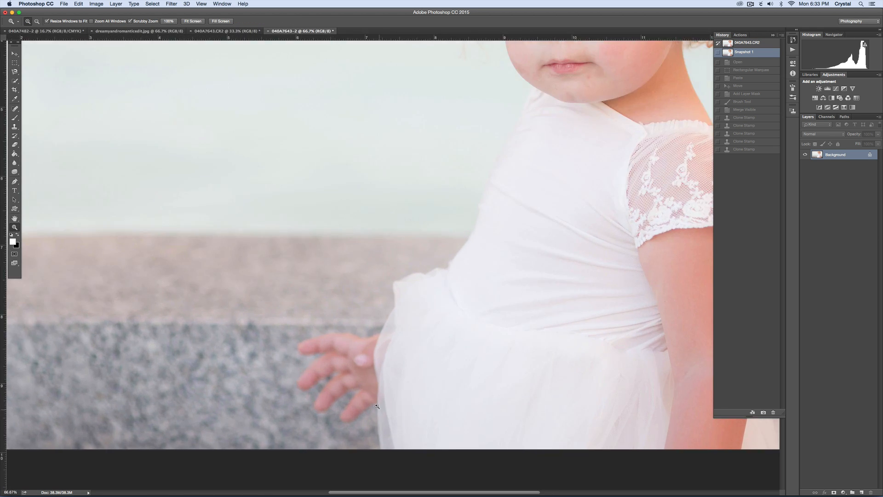
pyautogui.click(375, 399)
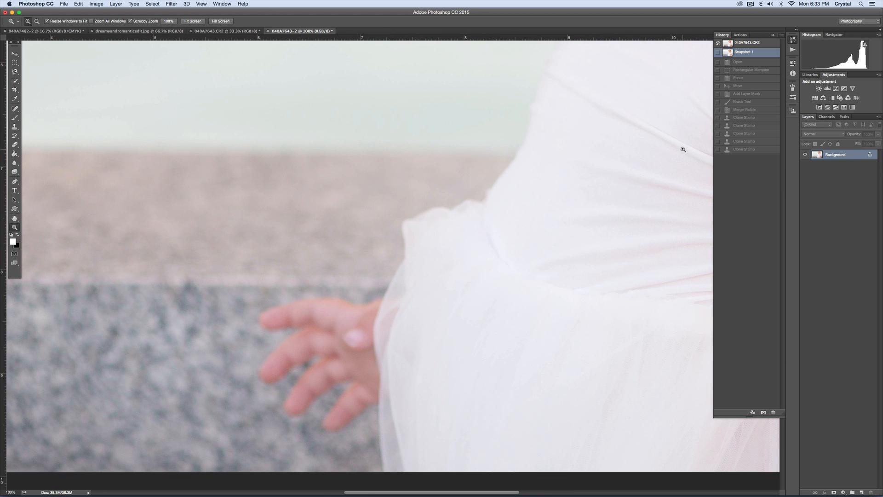
pyautogui.press('super+j')
# - Select the girl's hand and some stone around it with the Magnetic Lasso, following the skirt's edge
pyautogui.click(14, 71)
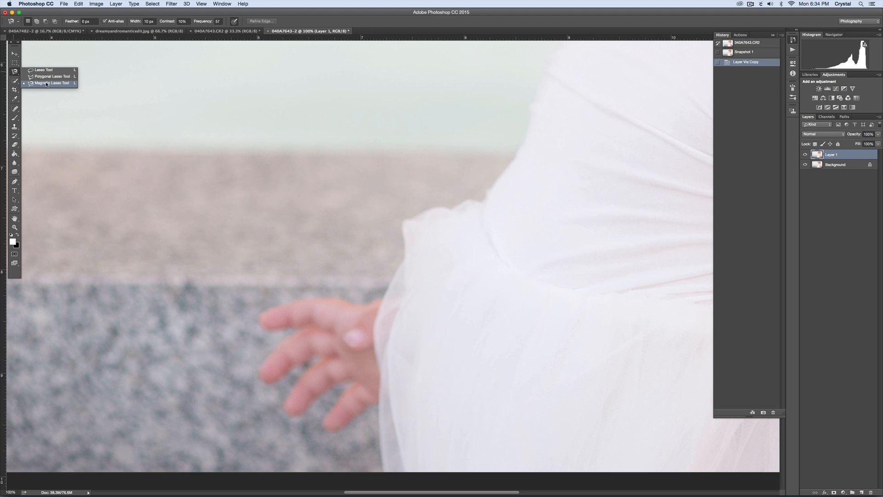
pyautogui.click(46, 84)
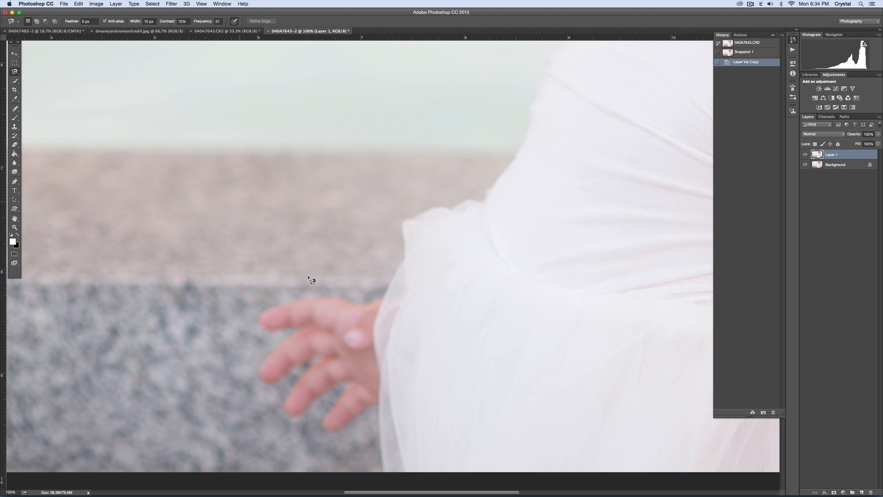
pyautogui.click(386, 298)
pyautogui.click(359, 428)
pyautogui.doubleClick(360, 294)
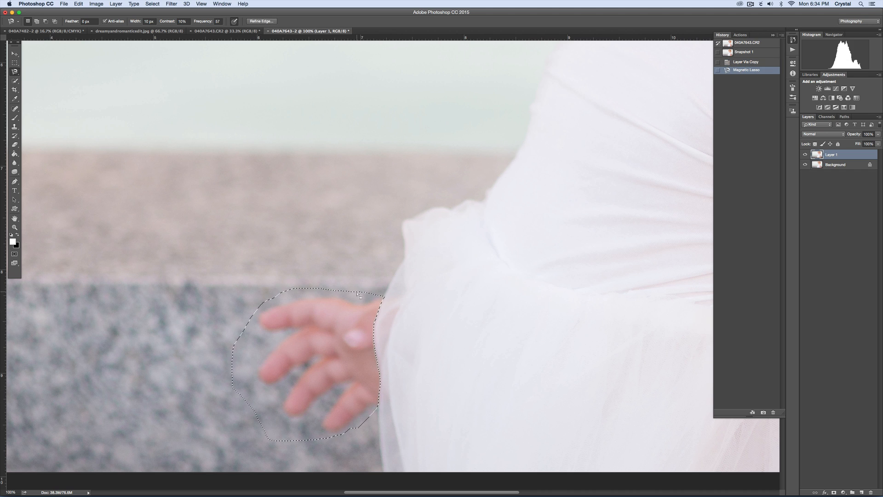
# - Feather the hand selection by 5 pixels
pyautogui.rightClick(343, 322)
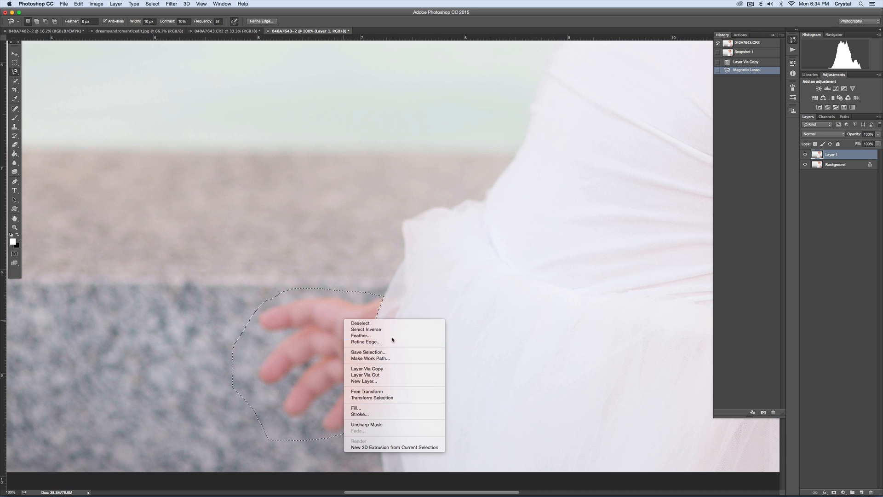
pyautogui.click(378, 339)
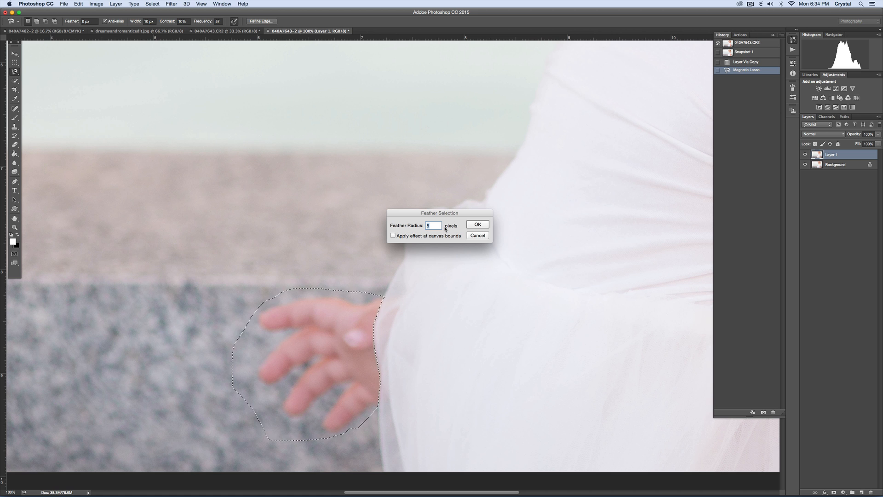
pyautogui.press('Return')
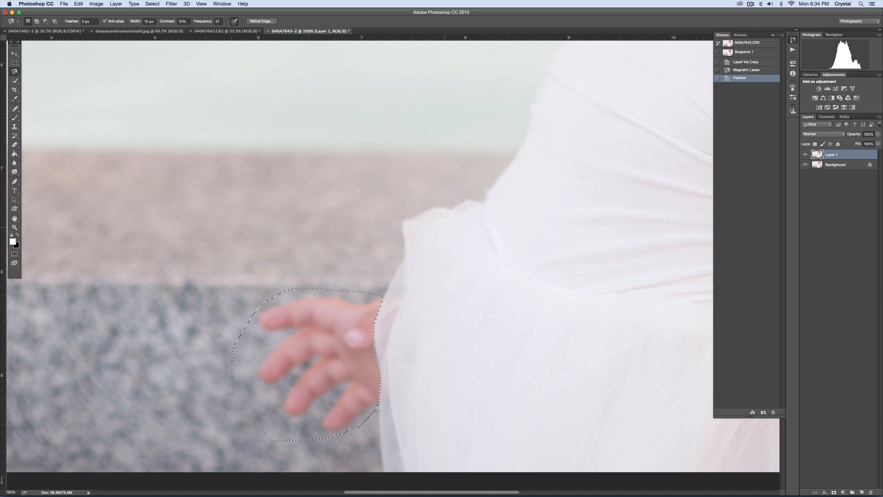
# - Cover the hand with granite texture sampled from the ledge's front face using the Clone Stamp, and deselect
pyautogui.click(14, 127)
pyautogui.hscroll(-2, 109, 377)
pyautogui.keyDown('alt'); pyautogui.click(176, 370); pyautogui.keyUp('alt')
pyautogui.click(297, 374)
pyautogui.click(305, 335)
pyautogui.click(338, 341)
pyautogui.click(386, 330)
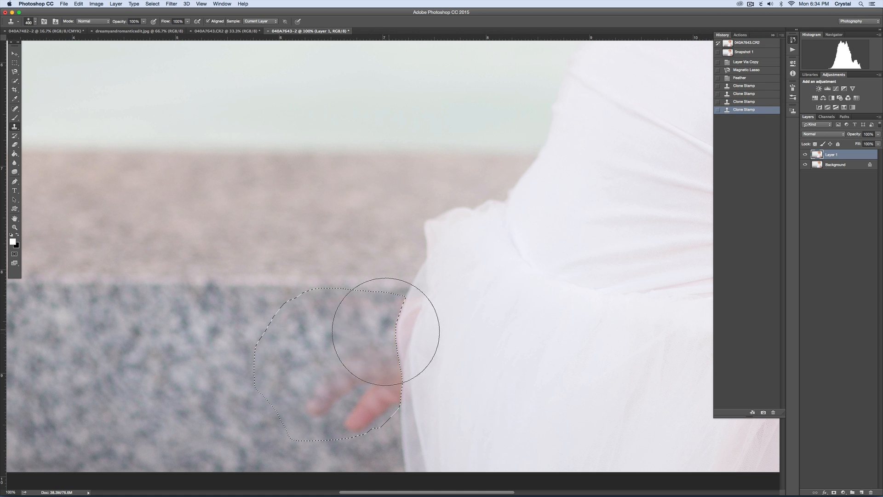
pyautogui.click(367, 368)
pyautogui.click(359, 391)
pyautogui.click(326, 391)
pyautogui.click(321, 405)
pyautogui.click(364, 409)
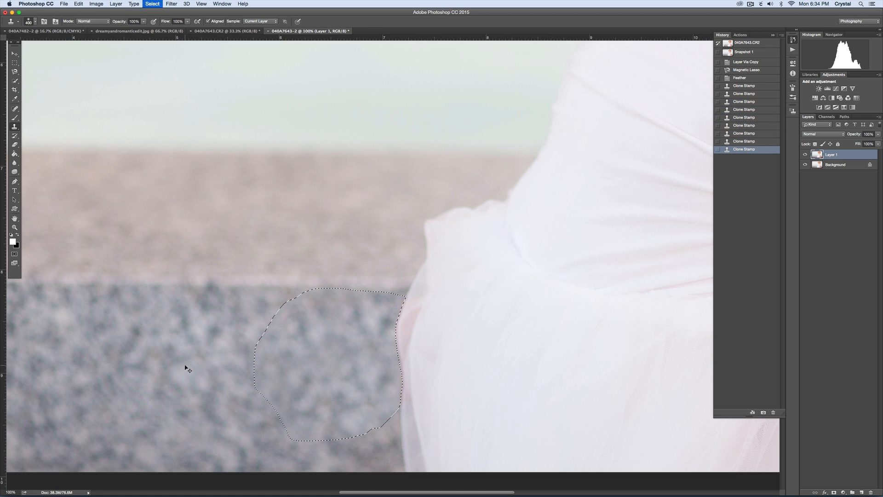
pyautogui.press('super+d')
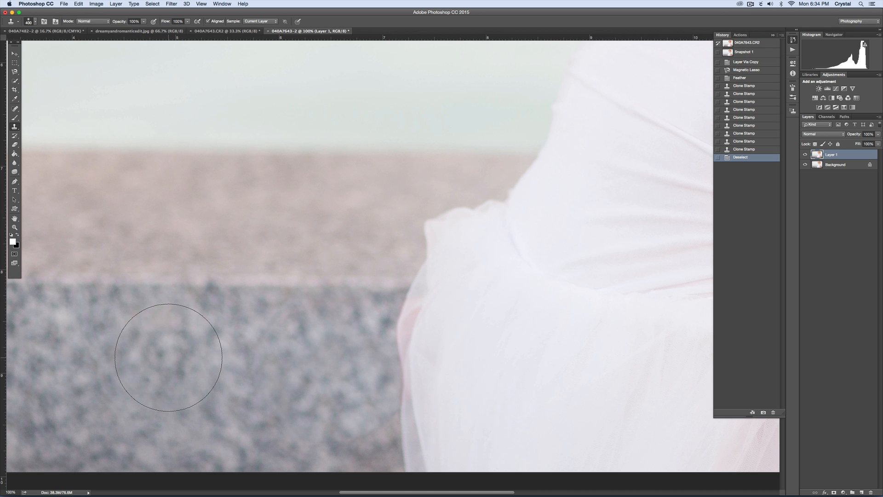
# - Blend the upper part of the patched granite with a smaller 125 px Clone Stamp brush
pyautogui.press('[')
pyautogui.press('[')
pyautogui.press('[')
pyautogui.press('[')
pyautogui.press('[')
pyautogui.press('[')
pyautogui.click(260, 331)
pyautogui.click(272, 318)
pyautogui.click(278, 311)
pyautogui.click(279, 307)
pyautogui.click(322, 319)
pyautogui.click(342, 311)
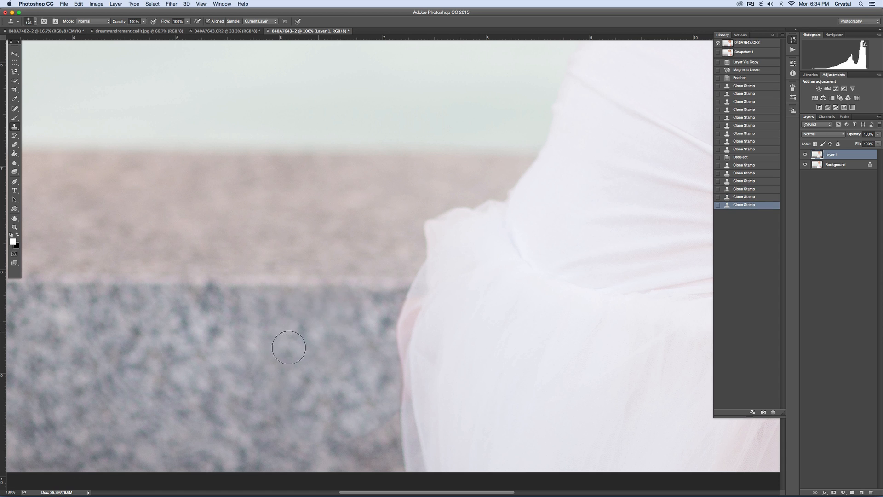
# - Clone fresh granite samples over the lower part of the patch and along the skirt's edge
pyautogui.keyDown('alt'); pyautogui.click(237, 422); pyautogui.keyUp('alt')
pyautogui.click(255, 391)
pyautogui.click(256, 381)
pyautogui.keyDown('alt'); pyautogui.click(271, 447); pyautogui.keyUp('alt')
pyautogui.click(293, 449)
pyautogui.click(309, 455)
pyautogui.keyDown('alt'); pyautogui.click(342, 429); pyautogui.keyUp('alt')
pyautogui.click(349, 448)
pyautogui.click(370, 430)
pyautogui.keyDown('alt'); pyautogui.click(370, 407); pyautogui.keyUp('alt')
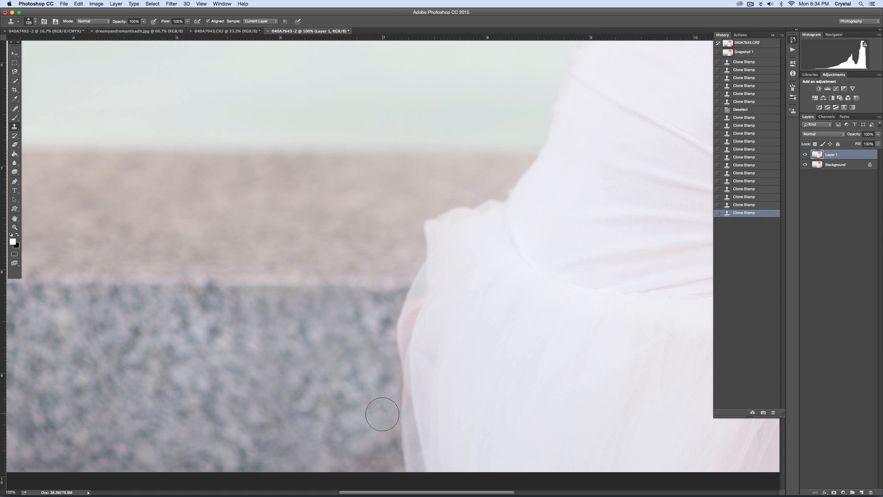
pyautogui.click(380, 423)
pyautogui.click(393, 432)
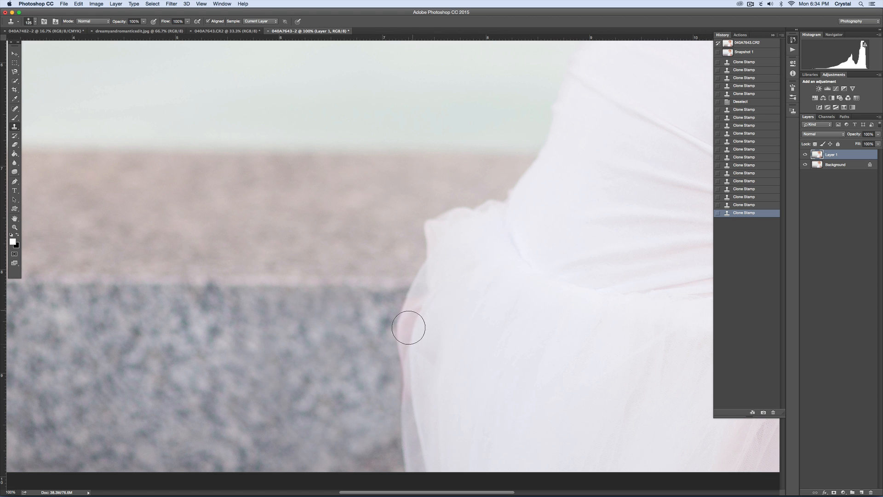
# - Merge the visible layers and save a history snapshot of the photo with the hand removed
pyautogui.click(14, 227)
pyautogui.keyDown('alt'); pyautogui.click(276, 281); pyautogui.keyUp('alt')
pyautogui.keyDown('alt'); pyautogui.click(276, 280); pyautogui.keyUp('alt')
pyautogui.keyDown('alt'); pyautogui.click(275, 280); pyautogui.keyUp('alt')
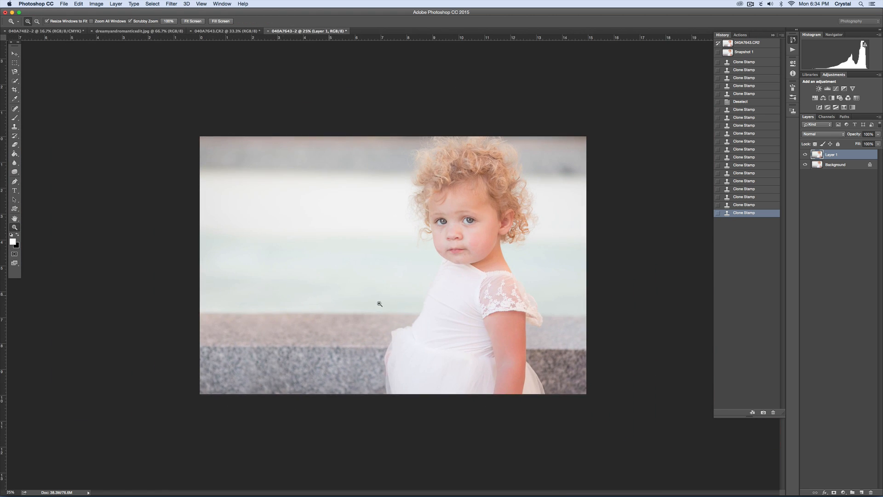
pyautogui.click(400, 305)
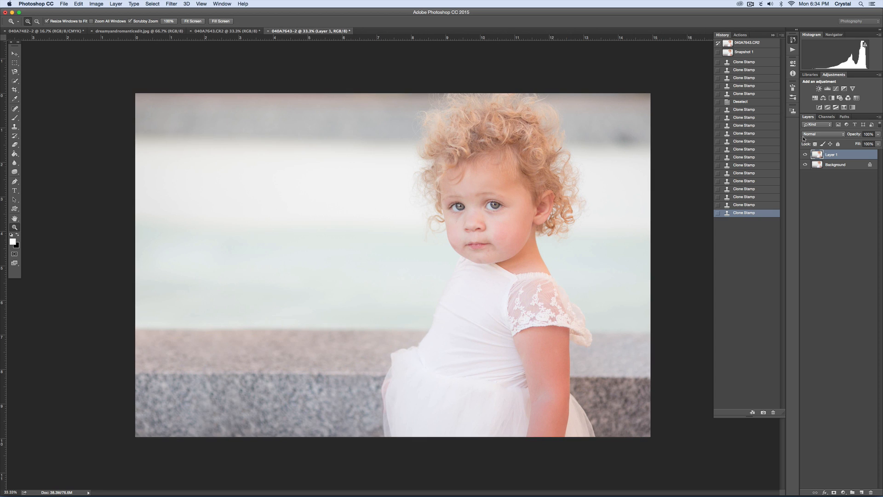
pyautogui.press('super+shift+e')
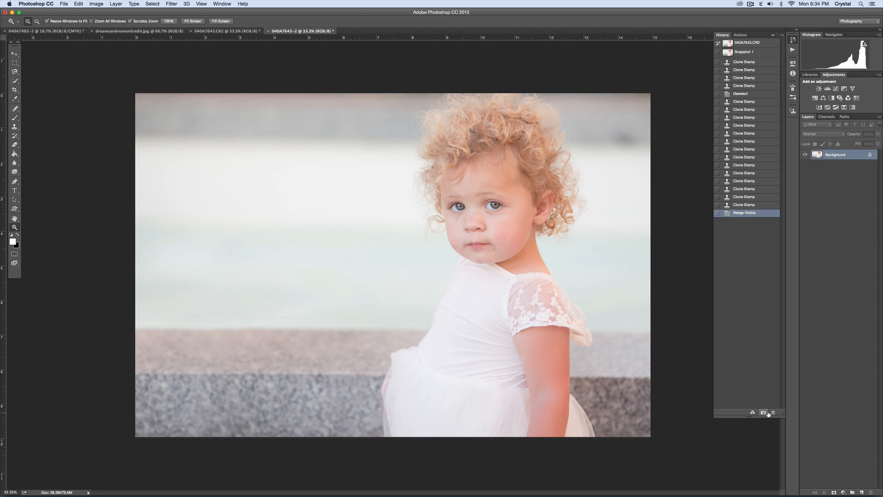
pyautogui.click(763, 412)
# - Compare the originally opened photo with the new snapshot, ending on Snapshot 2
pyautogui.click(744, 43)
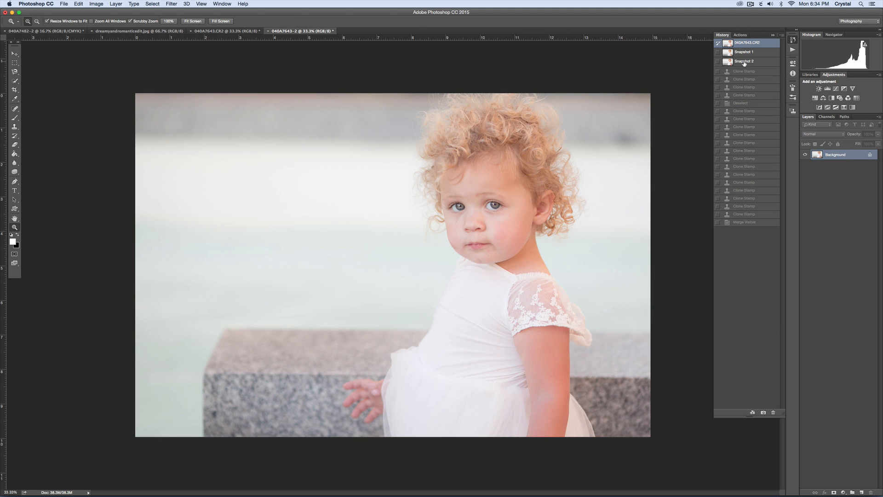
pyautogui.click(744, 62)
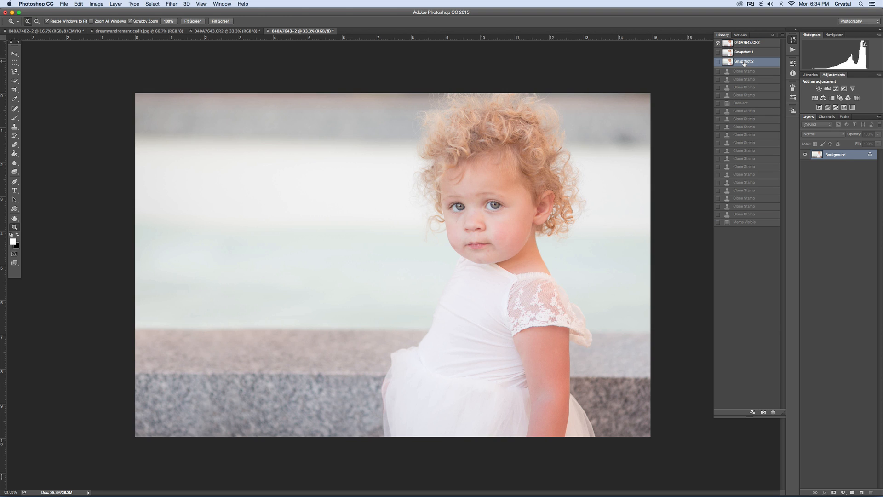
pyautogui.click(744, 43)
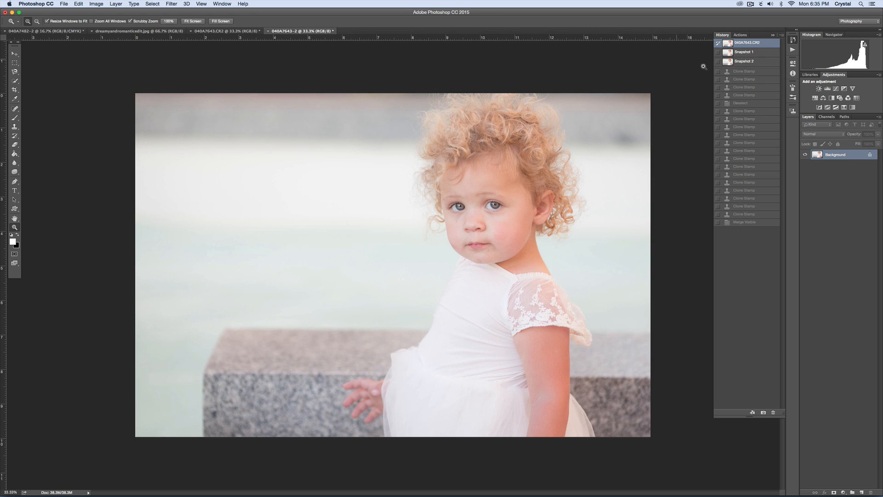
pyautogui.click(744, 61)
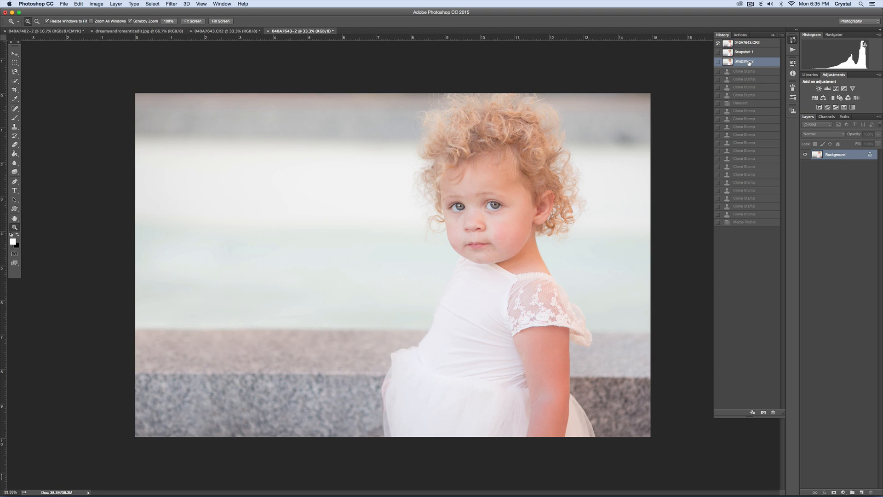
# - Add a blank layer and paint white haze over the background in front of the girl with a very large soft brush
pyautogui.click(740, 35)
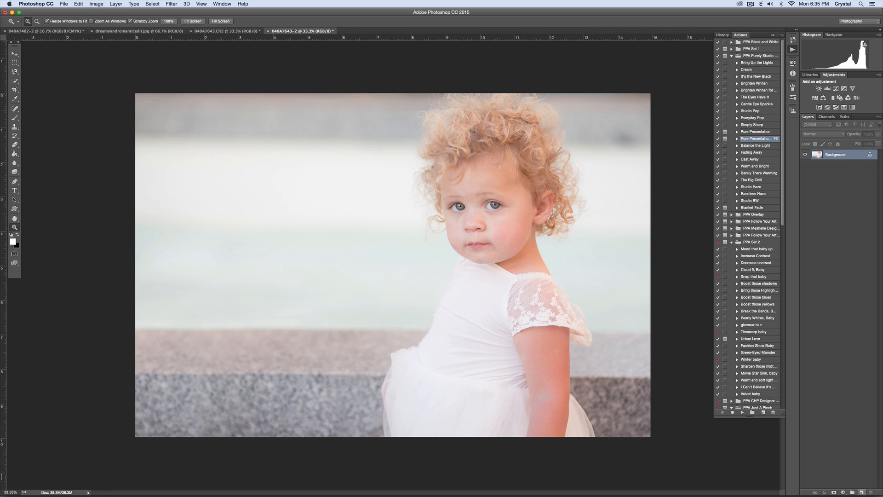
pyautogui.click(862, 493)
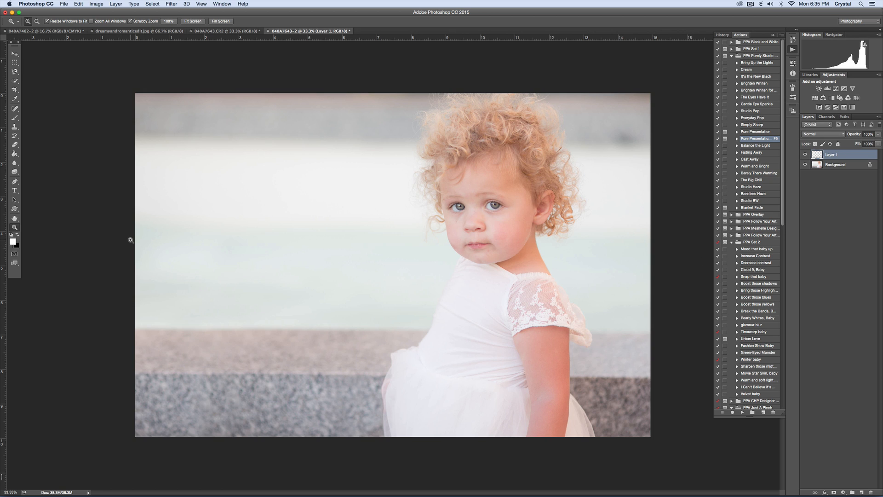
pyautogui.press('b')
pyautogui.press(']')
pyautogui.press(']')
pyautogui.press(']')
pyautogui.press(']')
pyautogui.press(']')
pyautogui.press(']')
pyautogui.press(']')
pyautogui.press(']')
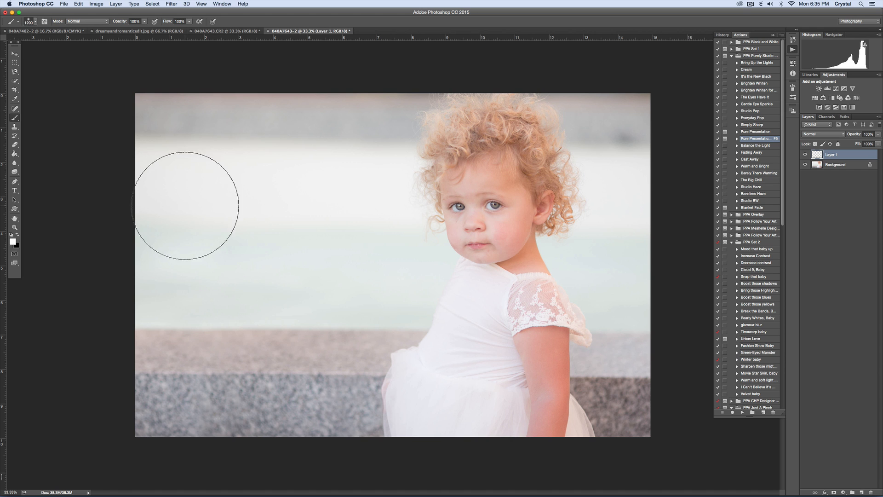
pyautogui.press(']')
pyautogui.press(']')
pyautogui.press(']')
pyautogui.press(']')
pyautogui.press(']')
pyautogui.press(']')
pyautogui.press(']')
pyautogui.press(']')
pyautogui.press(']')
pyautogui.press(']')
pyautogui.press(']')
pyautogui.moveTo(269, 124)
pyautogui.mouseDown()
pyautogui.moveTo(170, 151)
pyautogui.moveTo(155, 348)
pyautogui.moveTo(188, 384)
pyautogui.moveTo(259, 385)
pyautogui.moveTo(254, 167)
pyautogui.mouseUp()
# - Paint white haze down the background behind the girl's back with the brush reduced to 2000 px
pyautogui.press('[')
pyautogui.press('[')
pyautogui.press('[')
pyautogui.press('[')
pyautogui.press('[')
pyautogui.press('[')
pyautogui.press('[')
pyautogui.press('[')
pyautogui.moveTo(644, 63)
pyautogui.mouseDown()
pyautogui.moveTo(654, 299)
pyautogui.moveTo(685, 373)
pyautogui.moveTo(671, 375)
pyautogui.mouseUp()
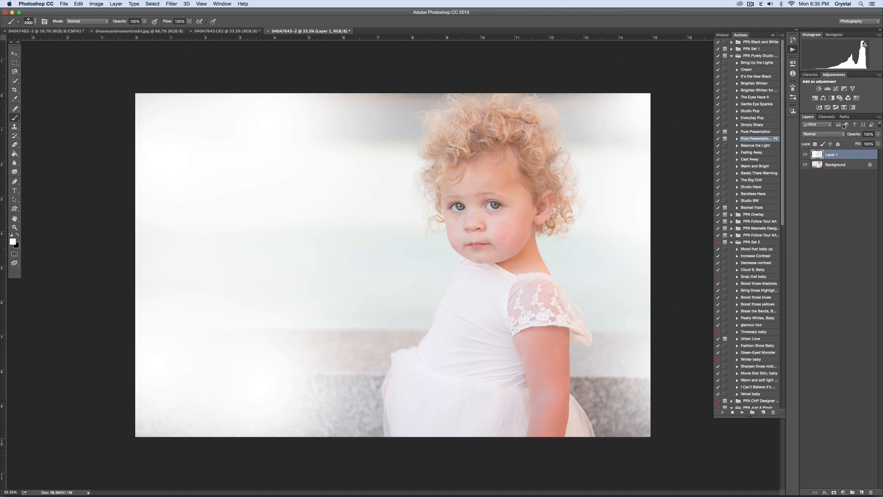
# - Set the white haze layer to Screen blending at 38% opacity
pyautogui.click(820, 135)
pyautogui.click(819, 184)
pyautogui.moveTo(843, 135); pyautogui.dragTo(834, 136)
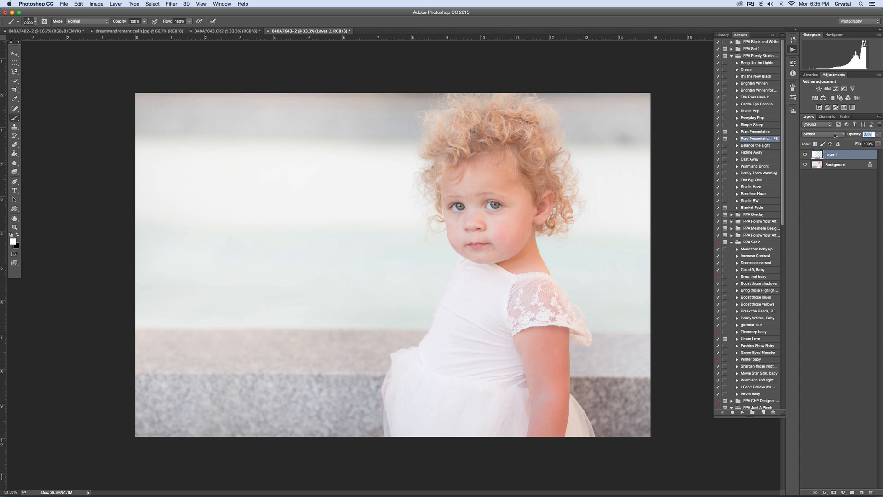
pyautogui.press('[')
pyautogui.press('[')
pyautogui.press('[')
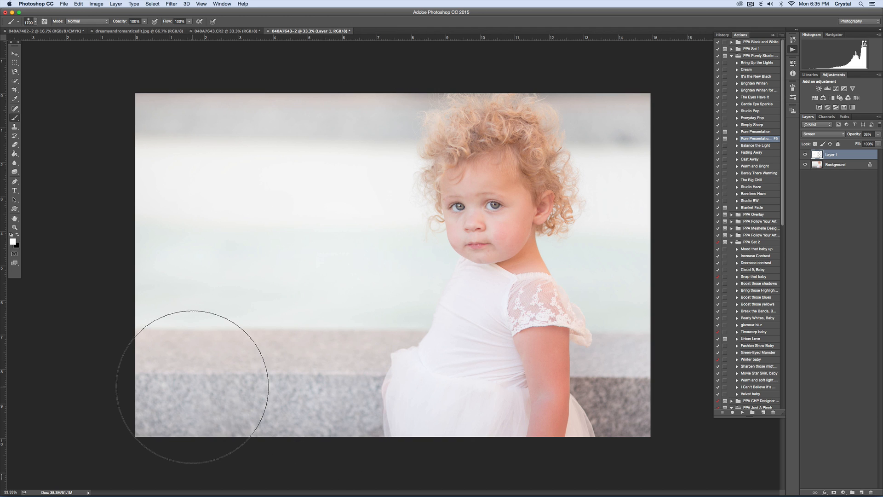
# - Toggle the haze layer's visibility to compare its effect, and merge it down into the background
pyautogui.click(805, 155)
pyautogui.click(805, 155)
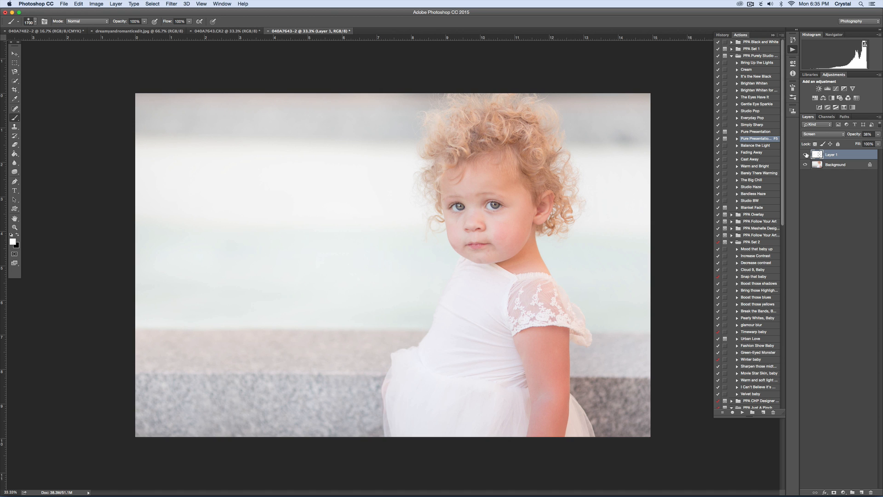
pyautogui.press('super+e')
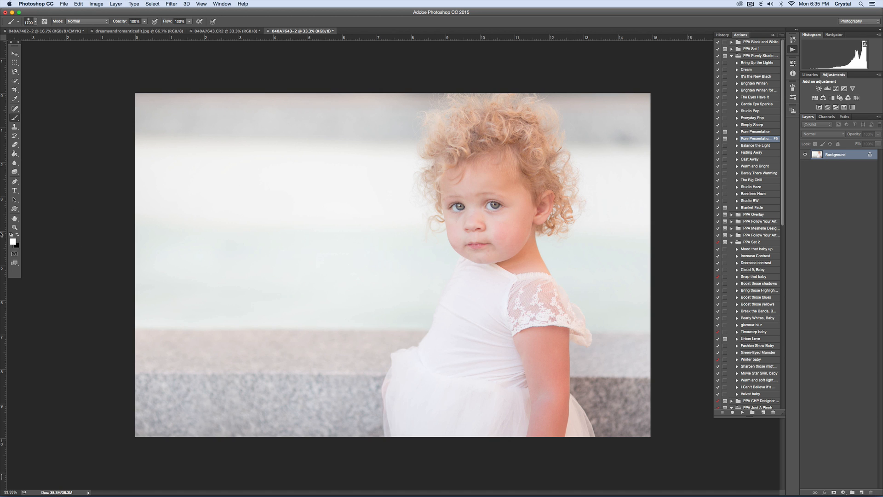
# - Run the Barely OOF Fixer action from the PPA CHP Designer set with the girl's face at 100% view
pyautogui.click(14, 227)
pyautogui.moveTo(511, 212); pyautogui.dragTo(498, 219)
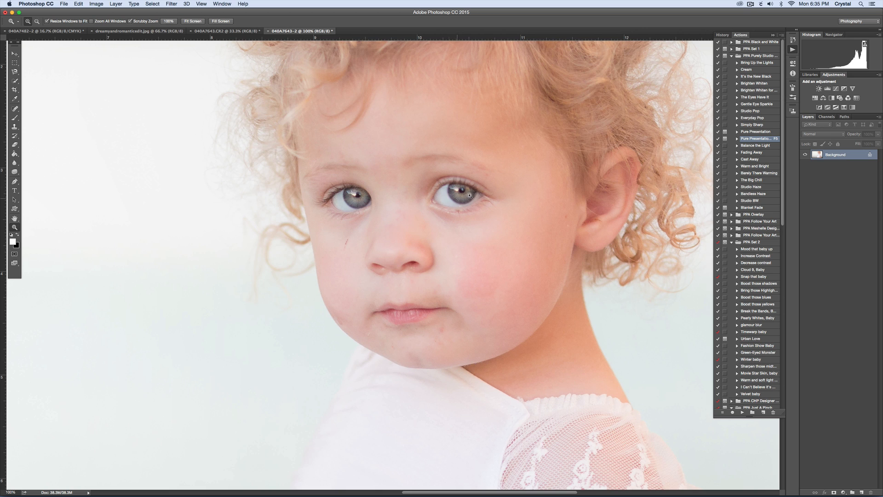
pyautogui.click(732, 242)
pyautogui.click(732, 249)
pyautogui.click(748, 257)
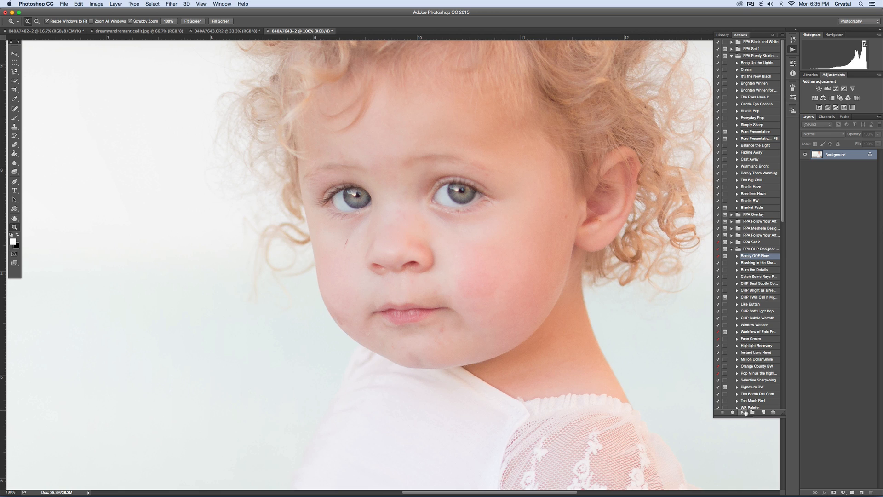
pyautogui.click(743, 412)
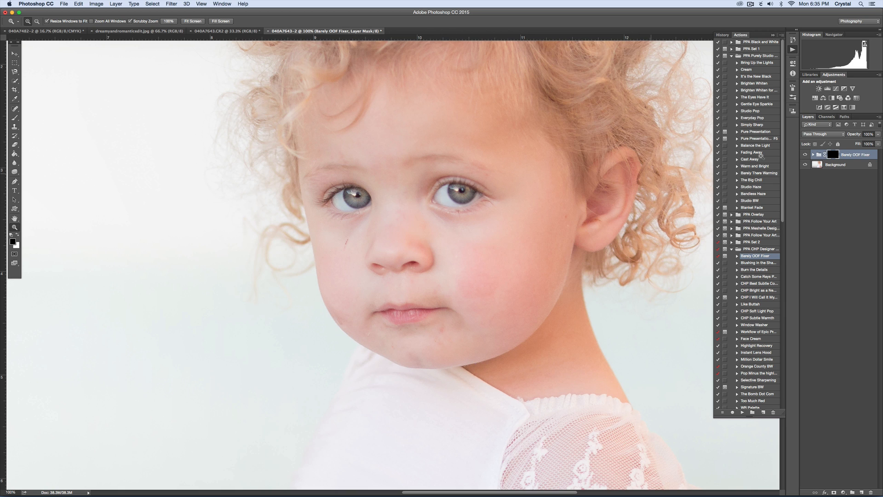
# - Paint the Barely OOF Fixer effect onto the girl's eyes through its layer mask with a small brush
pyautogui.press('b')
pyautogui.press('[')
pyautogui.press('[')
pyautogui.press('[')
pyautogui.press('[')
pyautogui.press('[')
pyautogui.press('[')
pyautogui.press('[')
pyautogui.press('[')
pyautogui.press('[')
pyautogui.press('[')
pyautogui.press('[')
pyautogui.press('[')
pyautogui.press('[')
pyautogui.press('[')
pyautogui.press('[')
pyautogui.press('[')
pyautogui.press('[')
pyautogui.press('[')
pyautogui.press('[')
pyautogui.press('[')
pyautogui.press('[')
pyautogui.press('[')
pyautogui.press('[')
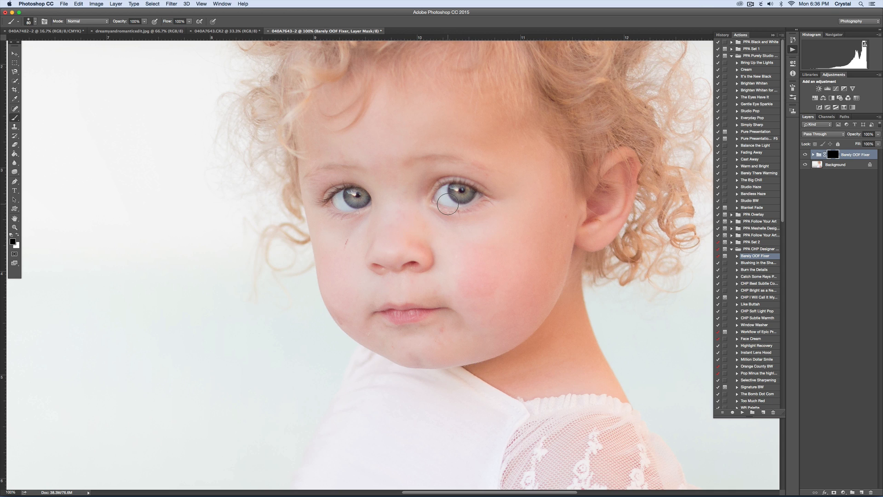
pyautogui.moveTo(452, 198)
pyautogui.mouseDown()
pyautogui.moveTo(442, 192)
pyautogui.moveTo(462, 192)
pyautogui.moveTo(448, 202)
pyautogui.mouseUp()
# - Lower the opacity of the Barely OOF Fixer group and merge the visible layers
pyautogui.moveTo(858, 135); pyautogui.dragTo(849, 136)
pyautogui.press('super+shift+e')
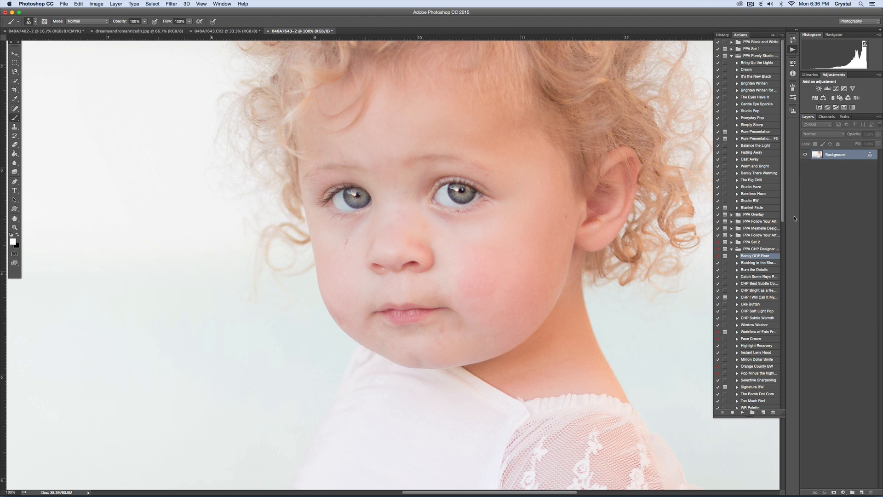
# - Duplicate the background layer and remove the small scratch below the girl's eye with the content-aware Spot Healing Brush
pyautogui.press('super+j')
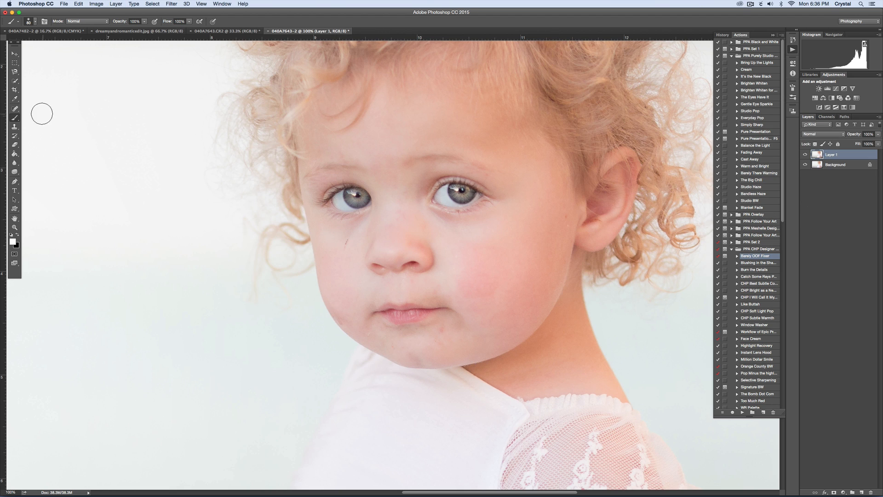
pyautogui.click(14, 109)
pyautogui.rightClick(15, 109)
pyautogui.click(42, 107)
pyautogui.press('[')
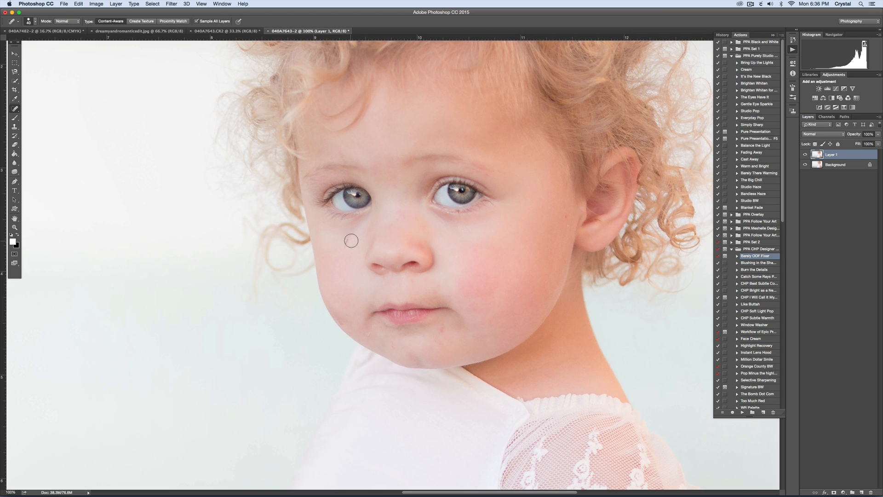
# - Heal the small spots on the girl's face, mainly around the mouth and chin, and merge the layer down
pyautogui.click(439, 331)
pyautogui.click(427, 227)
pyautogui.click(341, 153)
pyautogui.click(389, 340)
pyautogui.click(435, 324)
pyautogui.click(394, 331)
pyautogui.click(343, 321)
pyautogui.press('super+z')
pyautogui.click(438, 342)
pyautogui.click(398, 335)
pyautogui.press('super+e')
# - Duplicate the background layer and clone smooth skin over the under-eye area beside the nose with a smaller Clone Stamp
pyautogui.press('super+j')
pyautogui.click(14, 129)
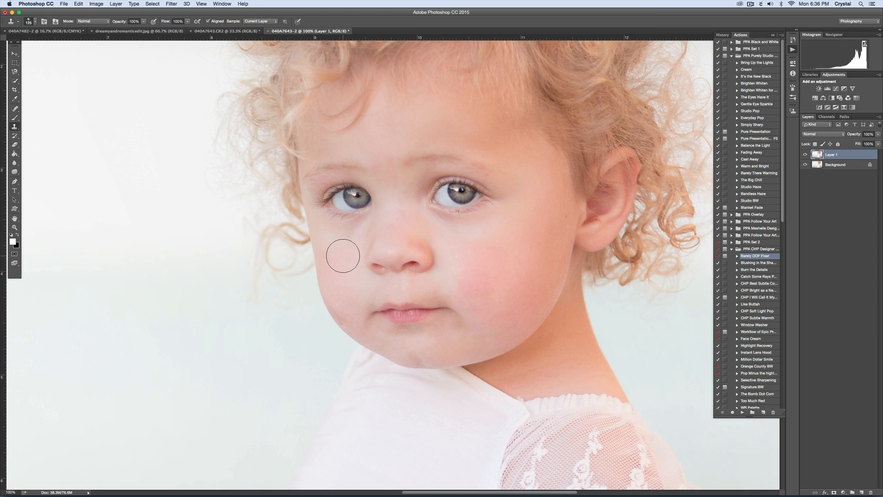
pyautogui.press('[')
pyautogui.press('[')
pyautogui.keyDown('alt'); pyautogui.click(346, 243); pyautogui.keyUp('alt')
pyautogui.click(357, 227)
pyautogui.keyDown('alt'); pyautogui.click(360, 235); pyautogui.keyUp('alt')
pyautogui.click(365, 229)
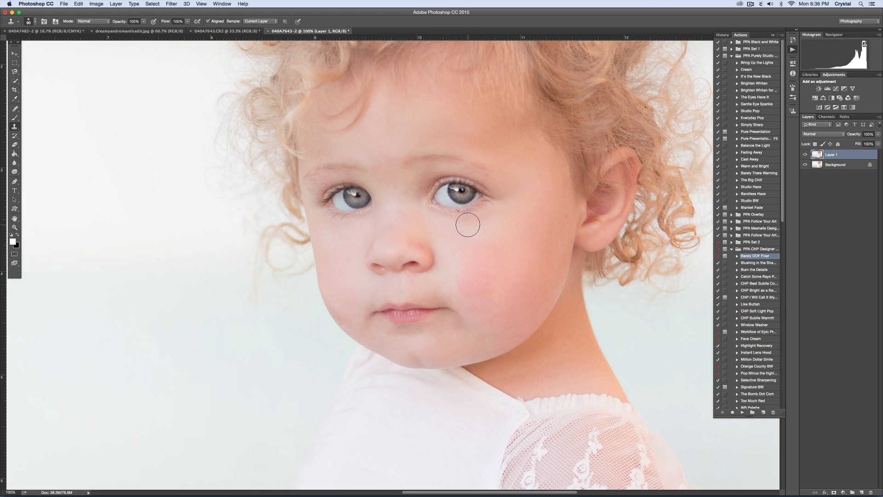
# - Clone clean skin beside the outer corner of the other eye, between the eyebrows and across the bridge of the nose
pyautogui.keyDown('alt'); pyautogui.click(519, 199); pyautogui.keyUp('alt')
pyautogui.click(512, 189)
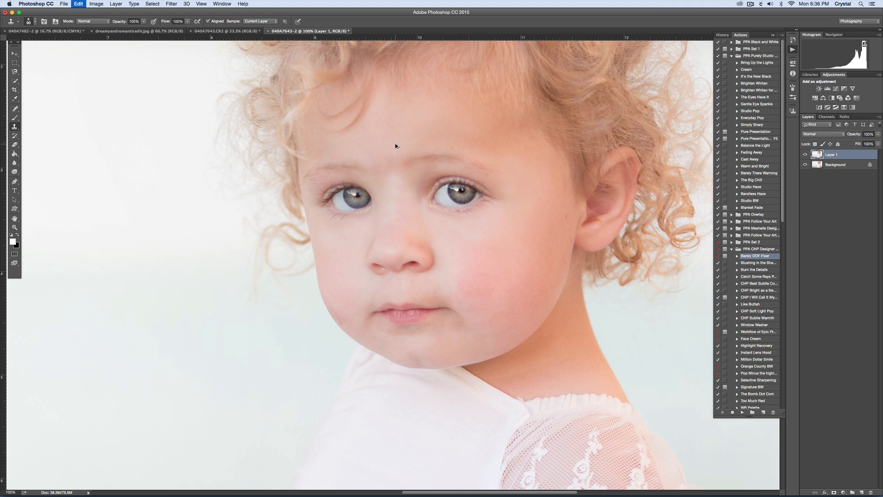
pyautogui.click(389, 158)
pyautogui.keyDown('alt'); pyautogui.click(374, 157); pyautogui.keyUp('alt')
pyautogui.click(377, 169)
pyautogui.keyDown('alt'); pyautogui.click(377, 159); pyautogui.keyUp('alt')
pyautogui.moveTo(406, 190); pyautogui.dragTo(413, 190)
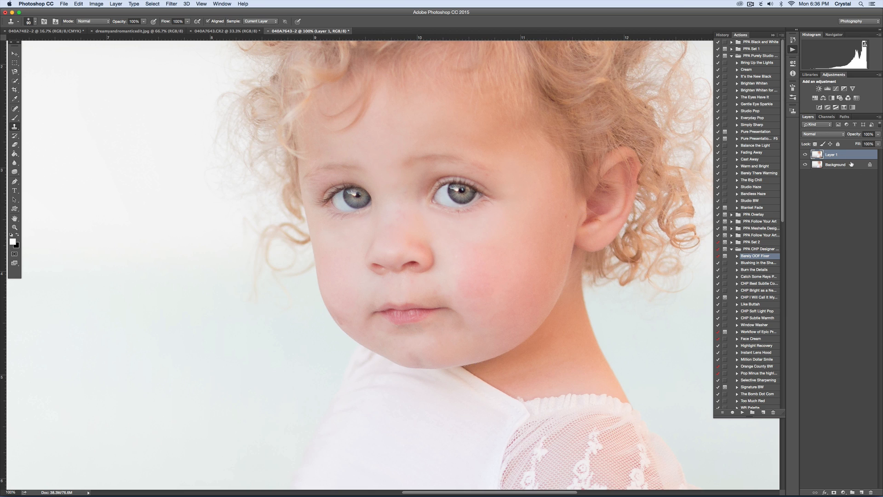
# - Lower the cloned layer's opacity to 49%, check its effect by toggling visibility, and merge it into the background
pyautogui.moveTo(854, 136); pyautogui.dragTo(845, 138)
pyautogui.click(805, 155)
pyautogui.click(805, 155)
pyautogui.click(805, 155)
pyautogui.click(805, 155)
pyautogui.click(805, 155)
pyautogui.click(805, 155)
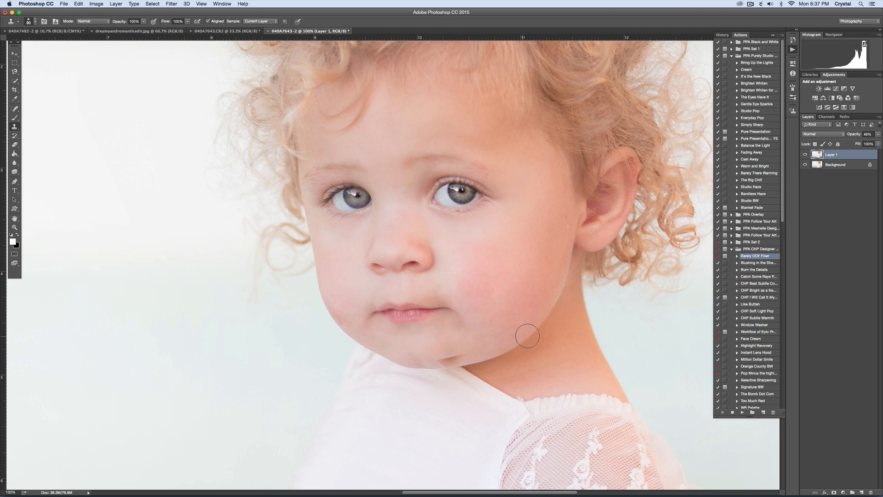
pyautogui.press('super+e')
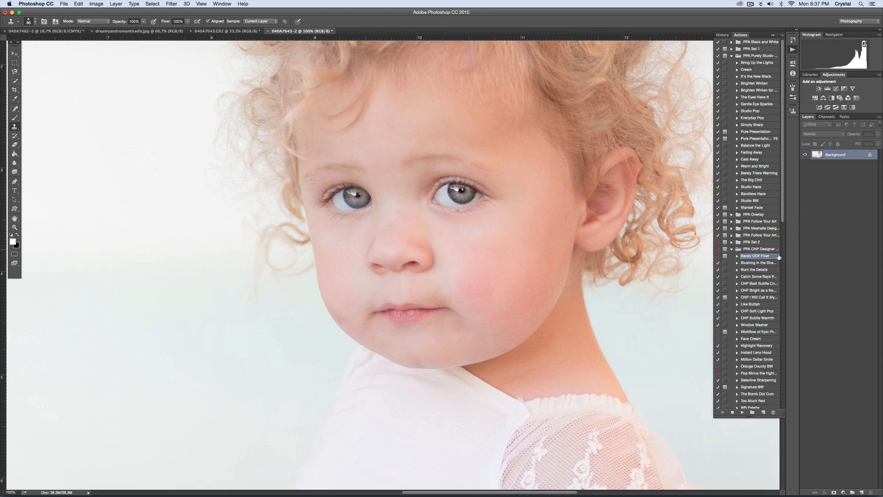
# - Run the A Pinch of Make Up action from the PPA Just A Pinch set and target the Make Up Touch Up layer mask
pyautogui.click(732, 249)
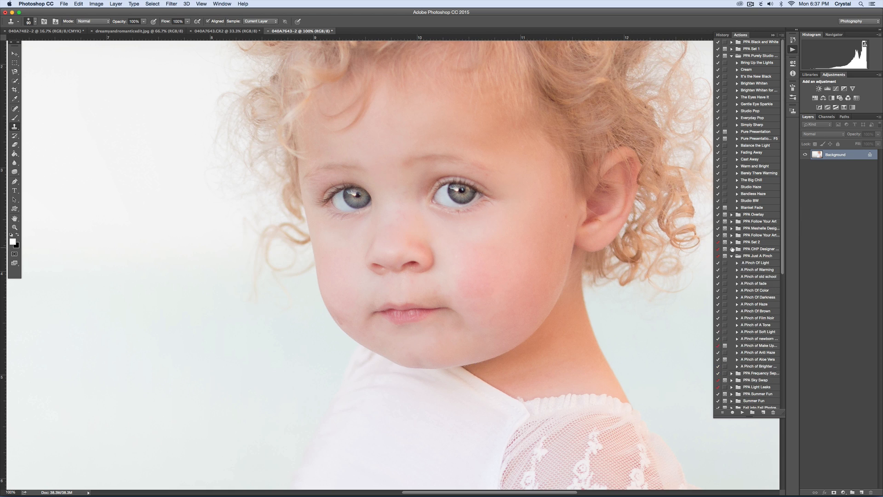
pyautogui.click(760, 345)
pyautogui.click(744, 412)
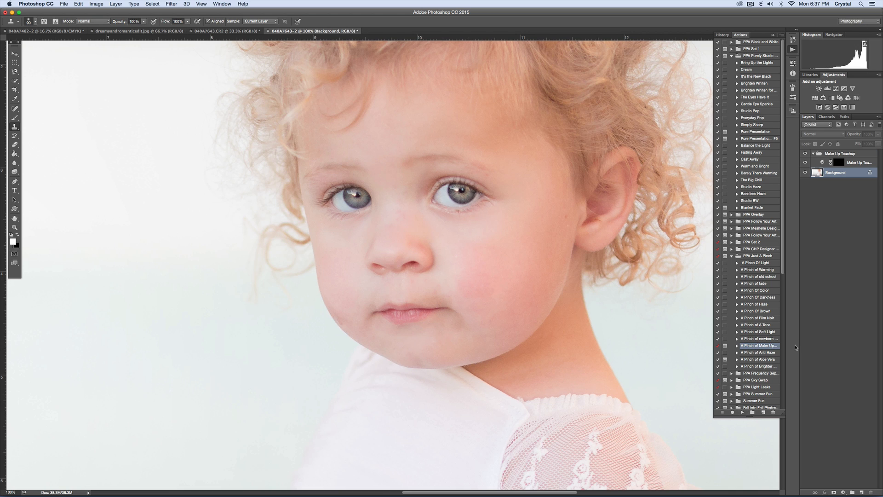
pyautogui.click(841, 163)
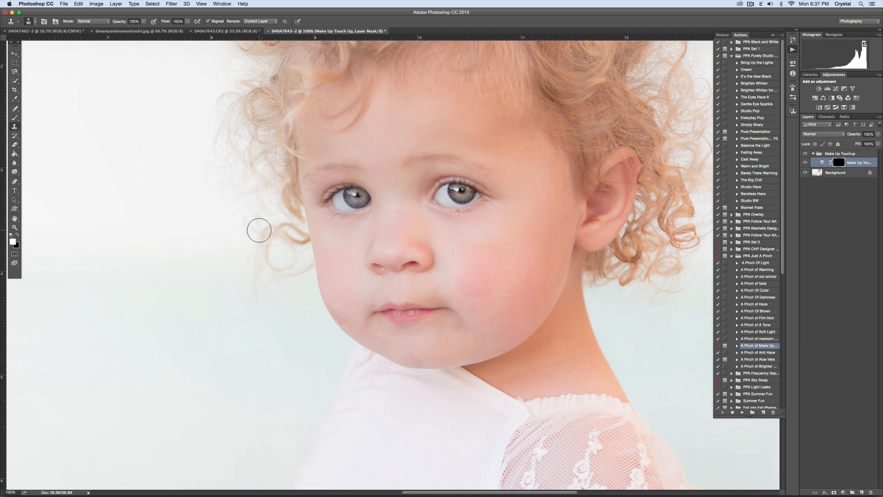
pyautogui.moveTo(124, 23); pyautogui.dragTo(104, 24)
pyautogui.press('[')
pyautogui.click(325, 198)
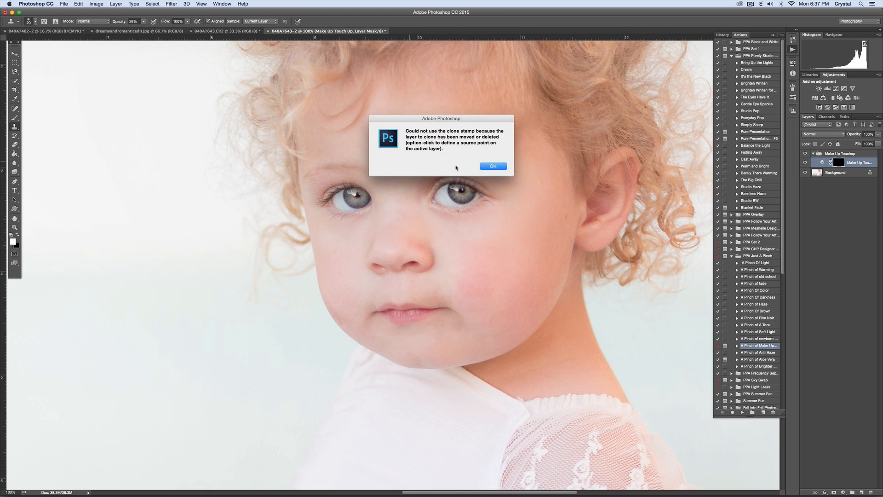
pyautogui.click(484, 168)
# - Paint the Make Up Touch Up effect onto the girl's lash lines with a small brush at reduced opacity, about 22%
pyautogui.press('b')
pyautogui.press('[')
pyautogui.press('[')
pyautogui.press('[')
pyautogui.press('[')
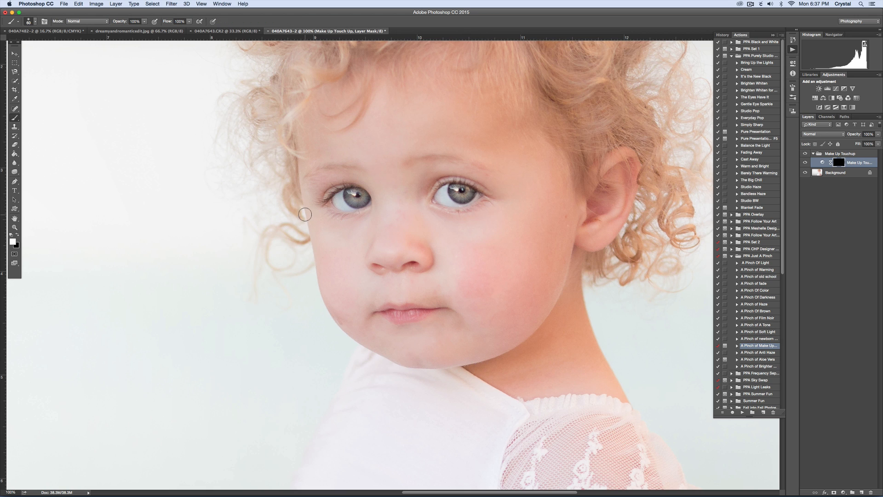
pyautogui.moveTo(122, 23); pyautogui.dragTo(102, 23)
pyautogui.press('[')
pyautogui.moveTo(462, 182); pyautogui.dragTo(484, 188)
pyautogui.moveTo(117, 21); pyautogui.dragTo(107, 22)
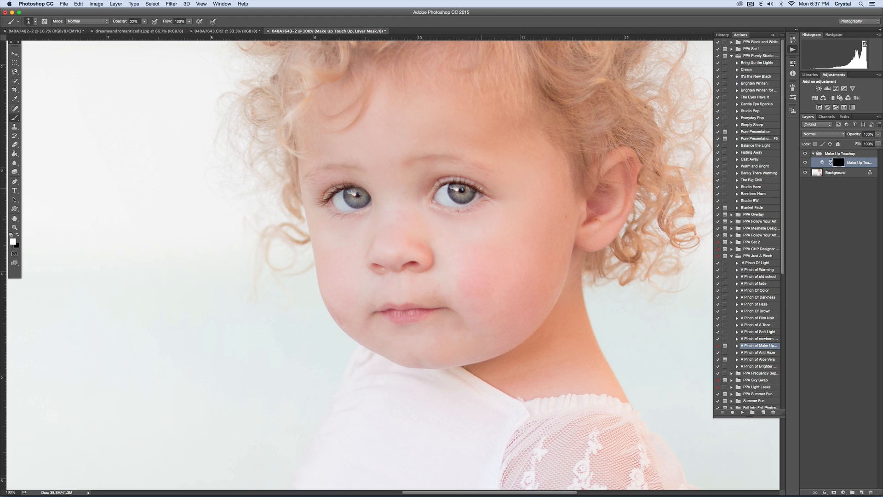
pyautogui.press(']')
pyautogui.press(']')
pyautogui.press(']')
pyautogui.press(']')
pyautogui.press(']')
pyautogui.press(']')
# - Collapse the Make Up Touchup group and merge it into the background
pyautogui.press('z')
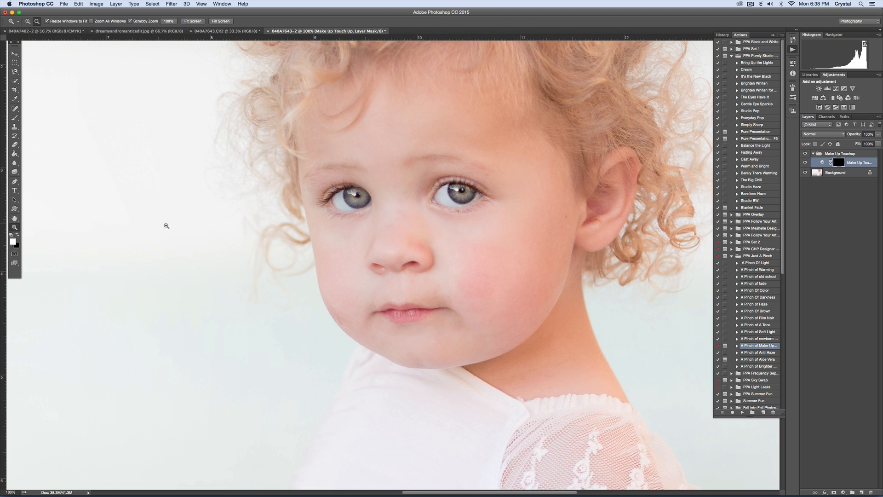
pyautogui.keyDown('alt'); pyautogui.click(216, 231); pyautogui.keyUp('alt')
pyautogui.keyDown('alt'); pyautogui.click(229, 238); pyautogui.keyUp('alt')
pyautogui.click(485, 222)
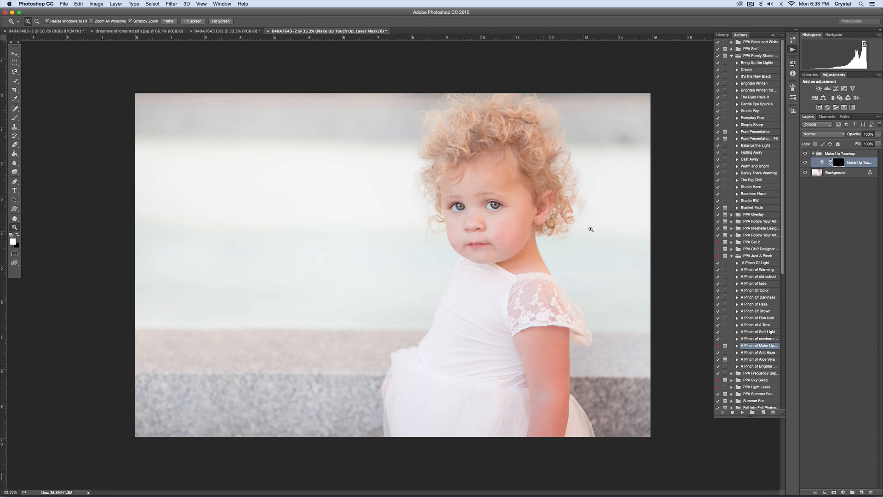
pyautogui.click(812, 154)
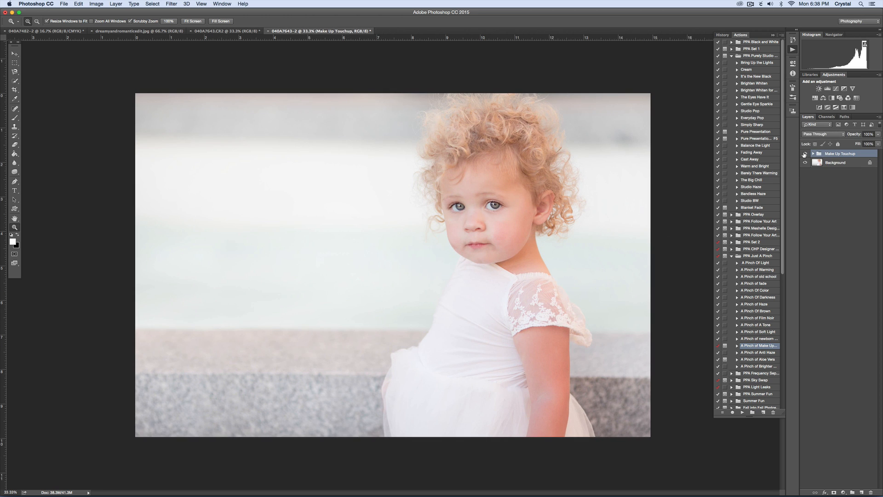
pyautogui.press('Delete')
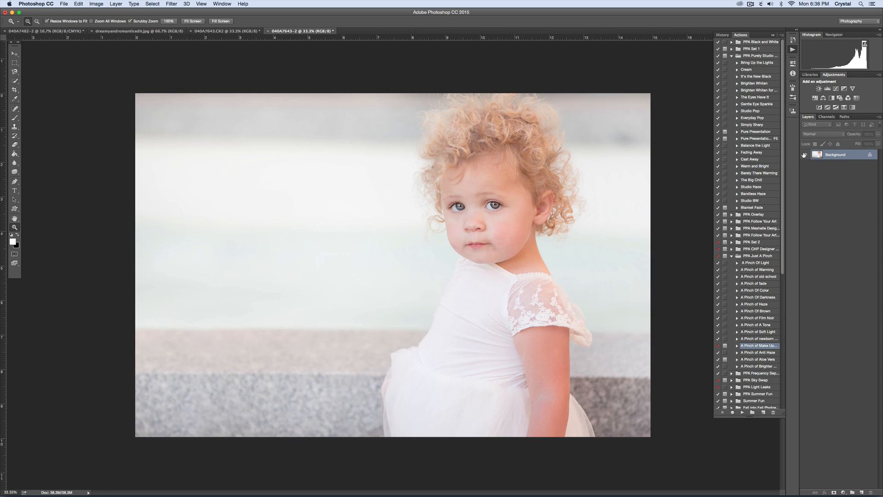
# - Run the Jaundice Relief action from the PPA Meshelle set and invert its layer mask to hide the effect
pyautogui.click(732, 255)
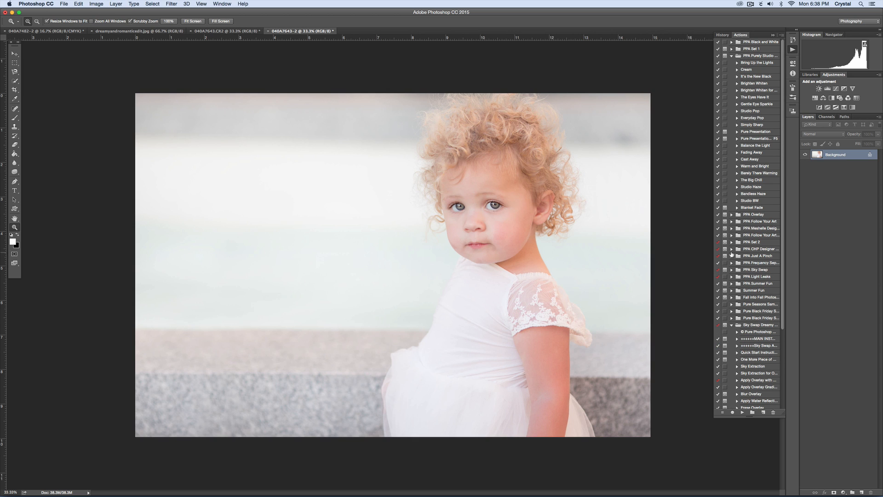
pyautogui.click(732, 228)
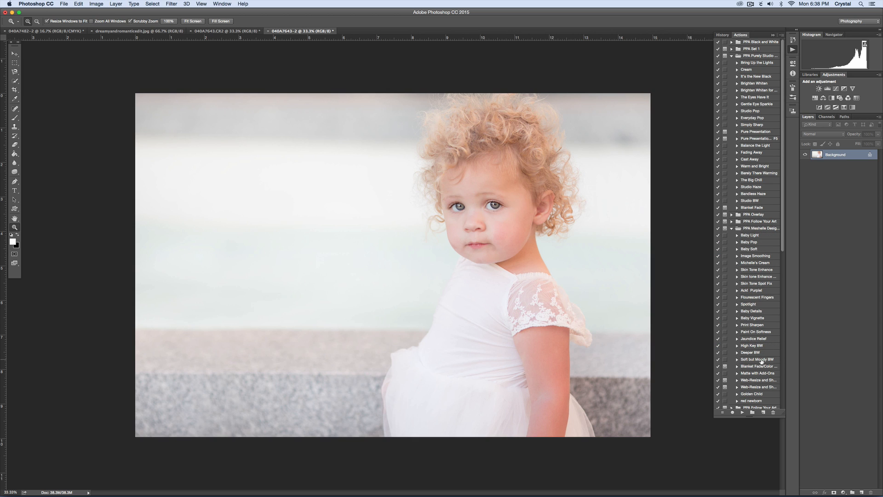
pyautogui.click(756, 339)
pyautogui.click(743, 413)
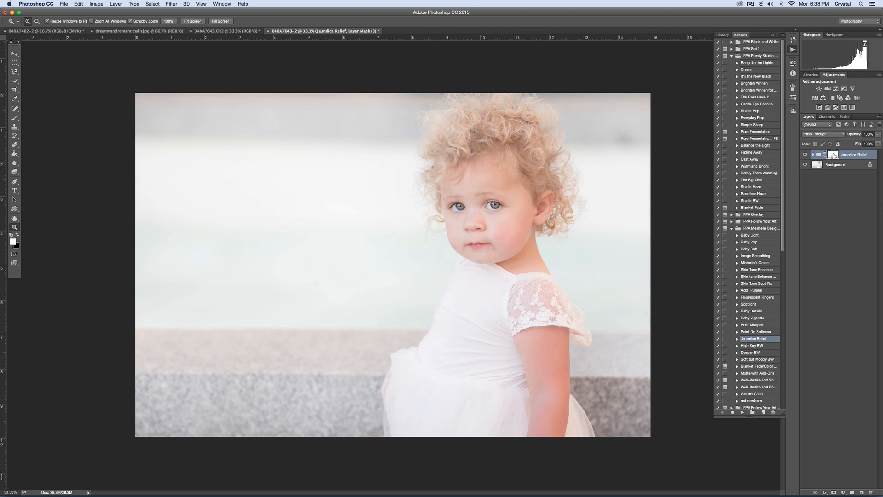
pyautogui.press('super+i')
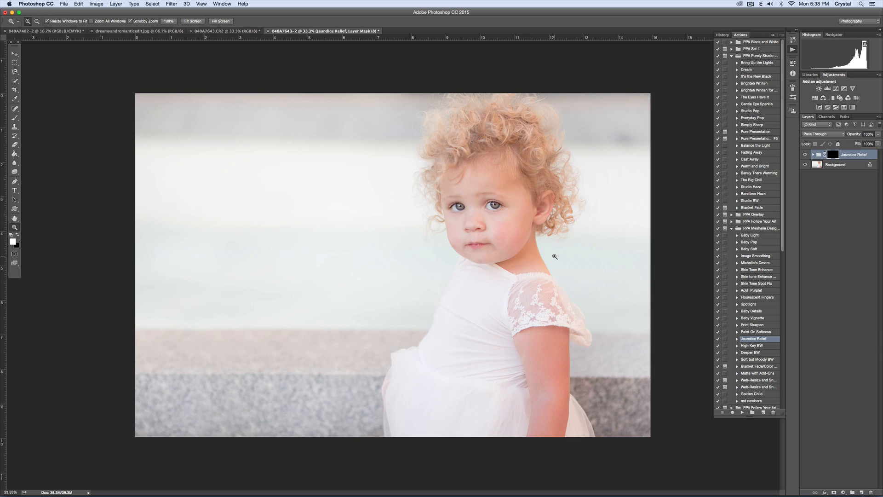
# - Paint the Jaundice Relief effect onto the girl's neck and arm with a 700 px low-opacity brush and merge the visible layers
pyautogui.press('b')
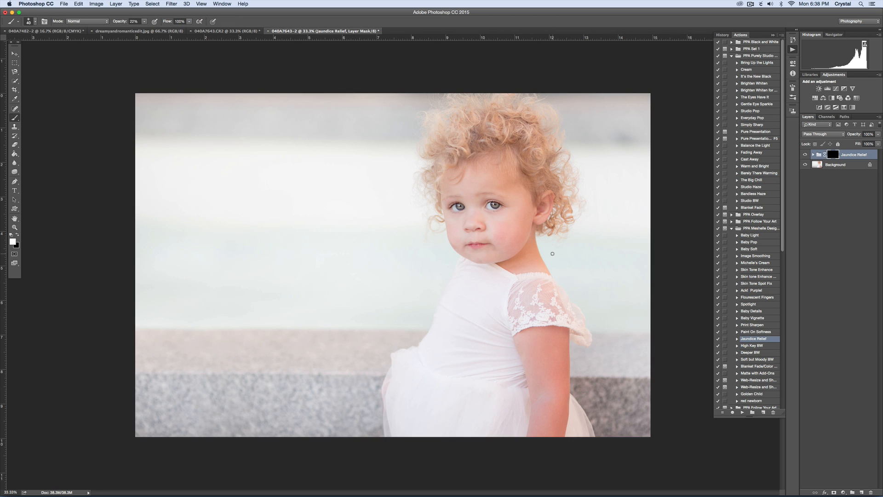
pyautogui.press(']')
pyautogui.press(']')
pyautogui.press(']')
pyautogui.press(']')
pyautogui.press(']')
pyautogui.press(']')
pyautogui.press(']')
pyautogui.press(']')
pyautogui.press(']')
pyautogui.press(']')
pyautogui.press(']')
pyautogui.press(']')
pyautogui.press(']')
pyautogui.press(']')
pyautogui.press(']')
pyautogui.moveTo(524, 256); pyautogui.dragTo(521, 239)
pyautogui.moveTo(549, 362)
pyautogui.mouseDown()
pyautogui.moveTo(548, 433)
pyautogui.moveTo(554, 327)
pyautogui.moveTo(549, 406)
pyautogui.mouseUp()
pyautogui.press('super+shift+e')
# - Save a history snapshot of the finished edit and compare it with the original 040A7643.CR2 state, ending on the new snapshot
pyautogui.click(722, 35)
pyautogui.click(764, 413)
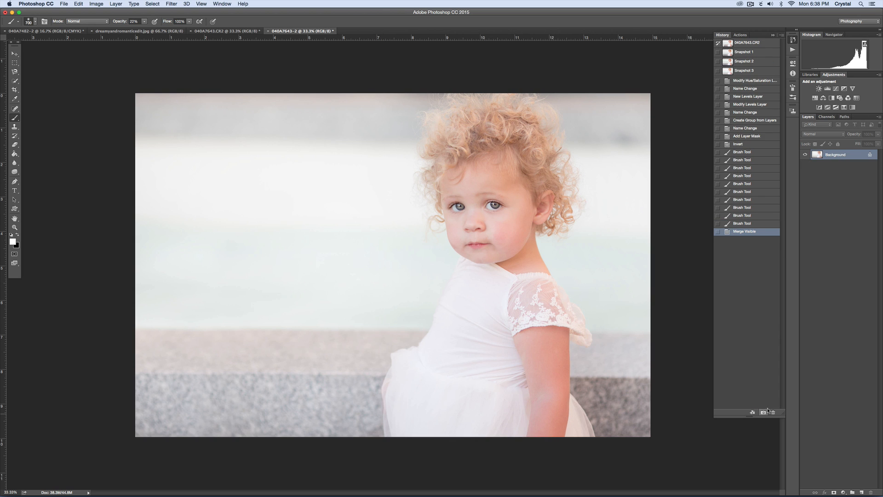
pyautogui.click(745, 43)
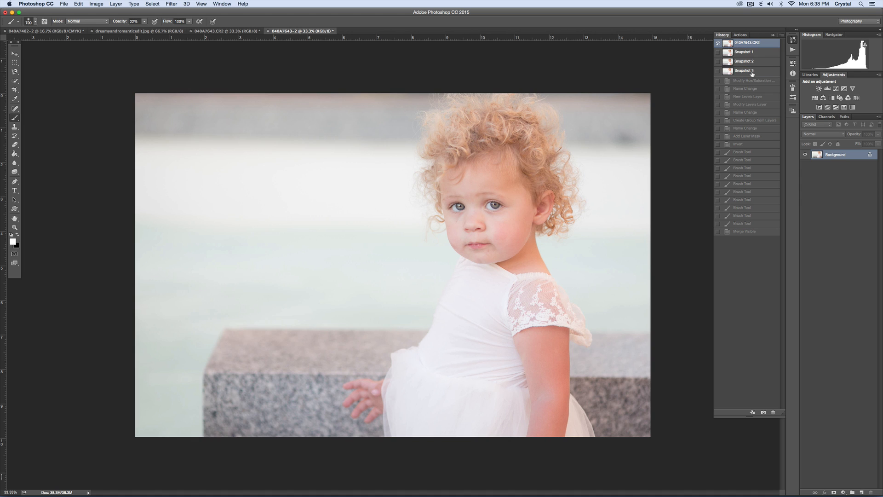
pyautogui.click(744, 71)
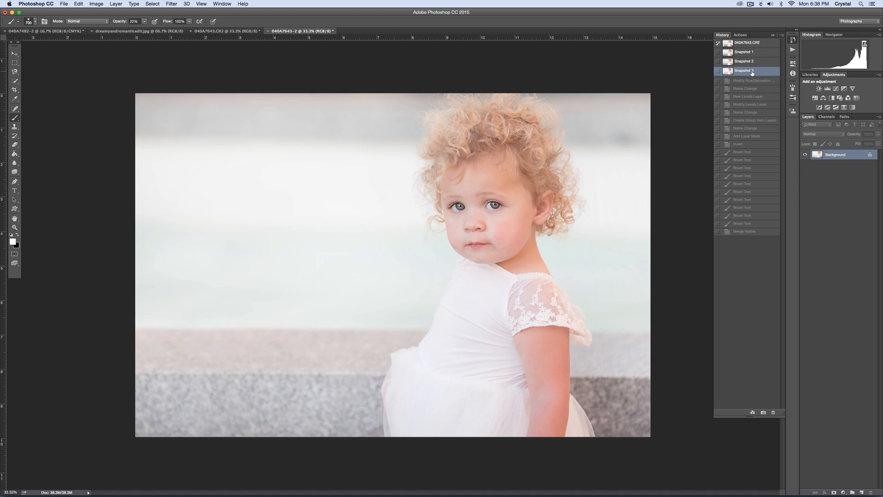
pyautogui.click(757, 43)
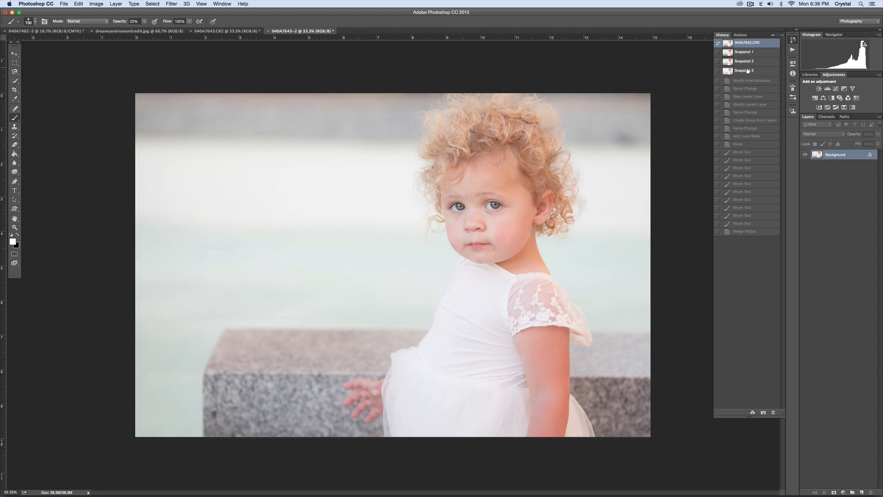
pyautogui.click(748, 71)
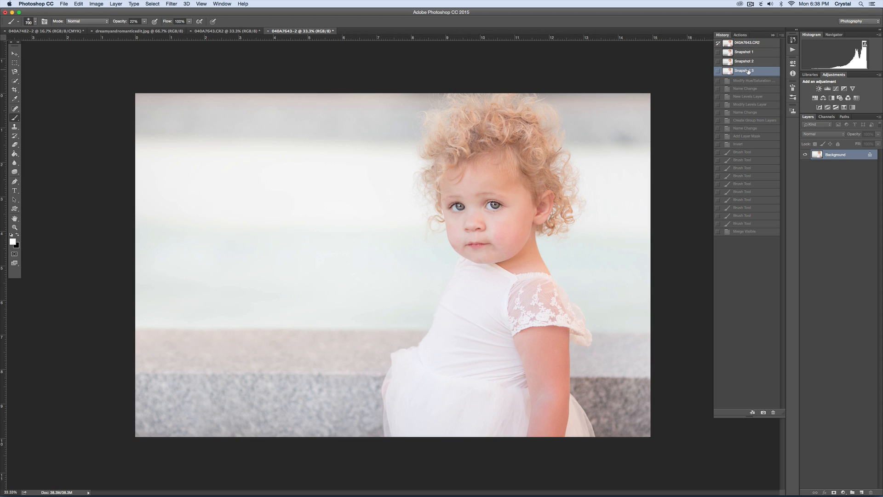